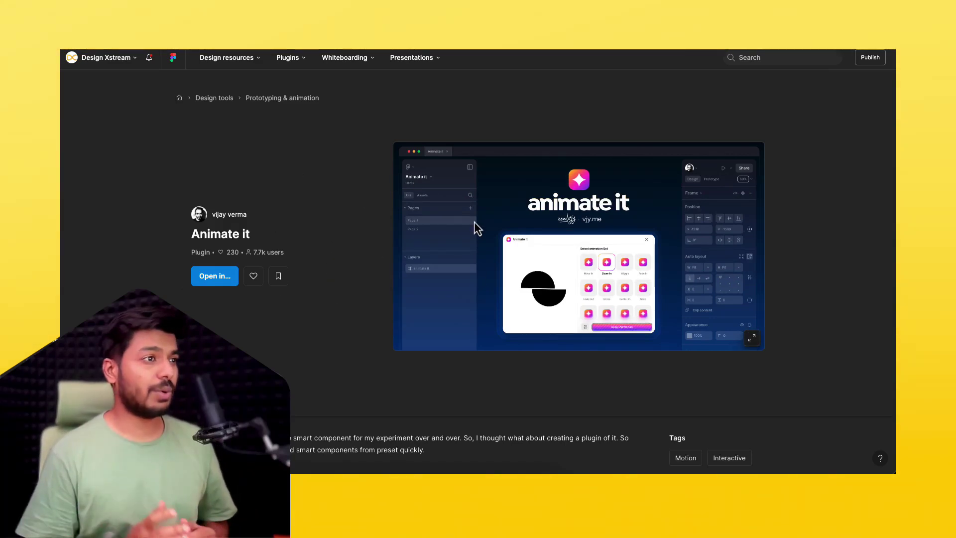
# Enlarge the Animate it plugin's preview image and highlight the creator's name
pyautogui.click(545, 221)
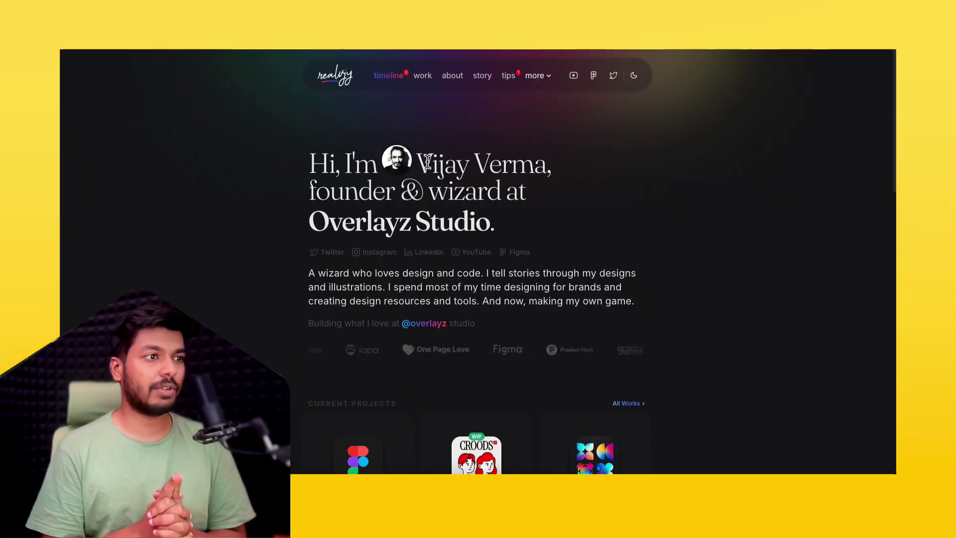
pyautogui.moveTo(417, 163); pyautogui.dragTo(544, 162)
pyautogui.click(544, 162)
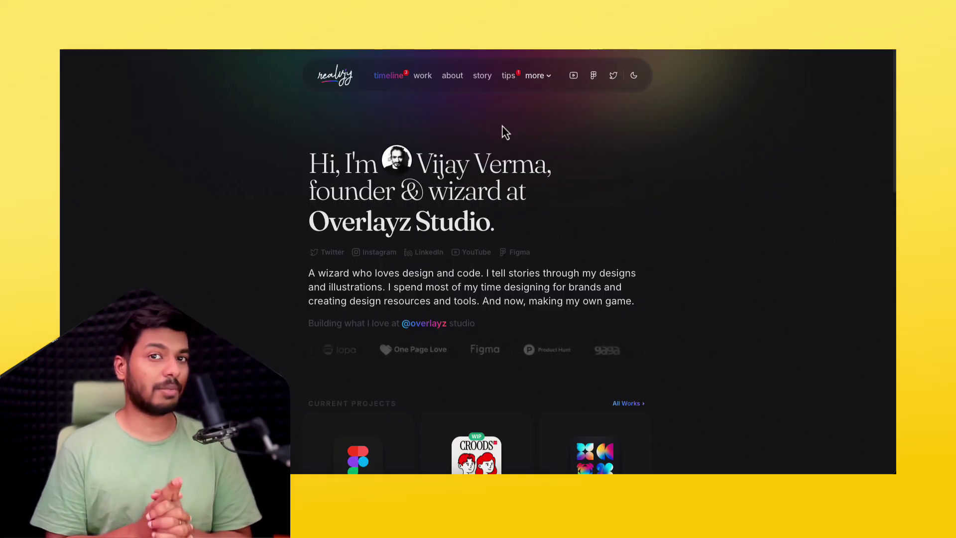
# Open the creator's portfolio work page and scroll through the project cards
pyautogui.click(425, 79)
pyautogui.scroll(-3, 540, 278)
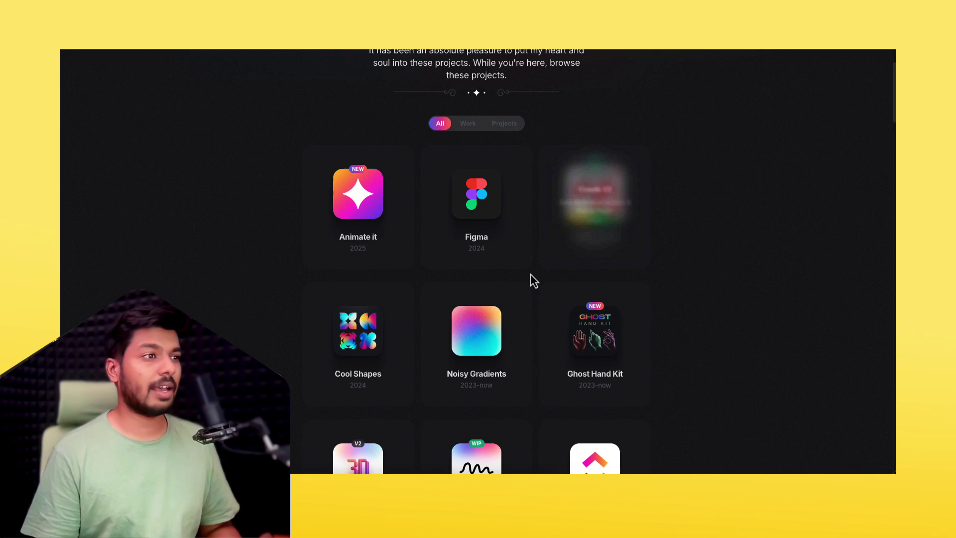
pyautogui.scroll(-15, 579, 269)
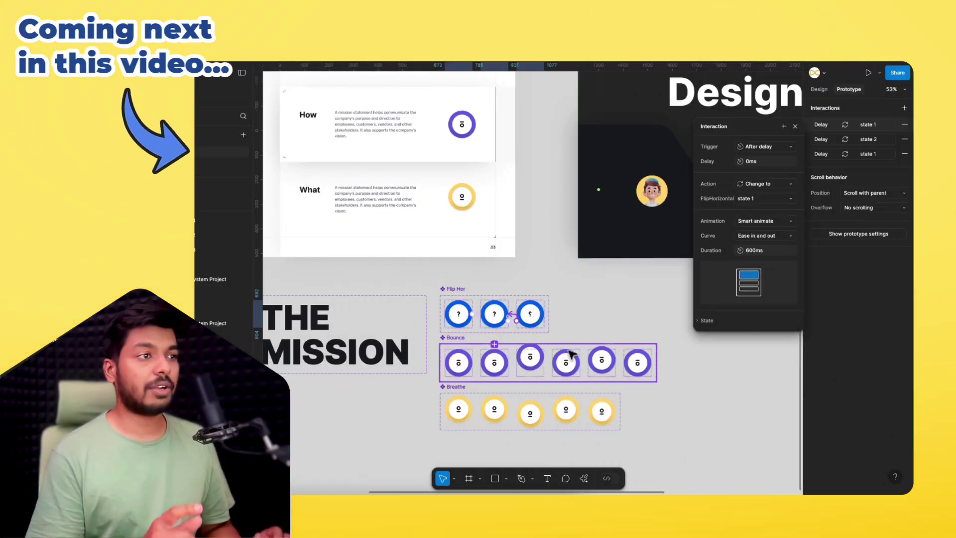
# Inspect the Bounce interaction settings across the six Bounce animation frames
pyautogui.click(868, 140)
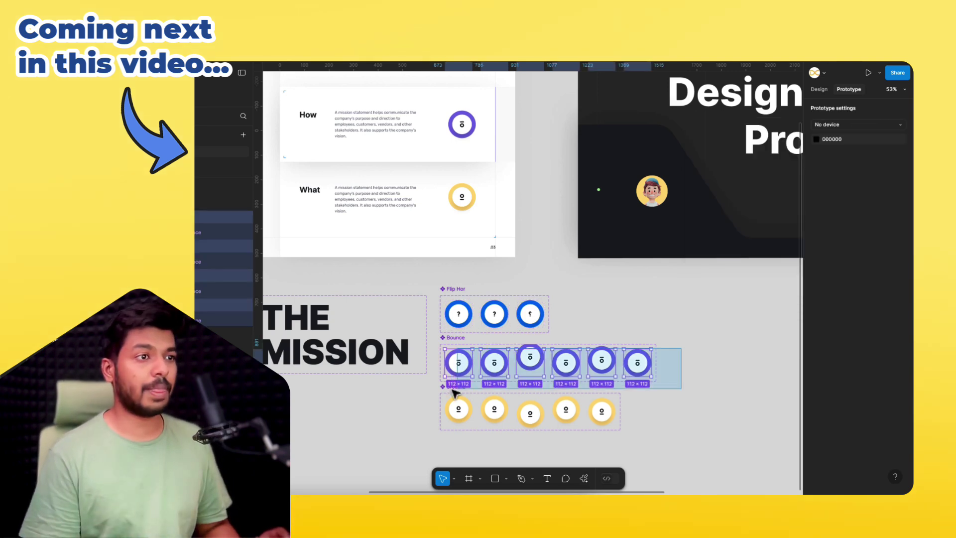
pyautogui.moveTo(455, 393); pyautogui.dragTo(454, 394)
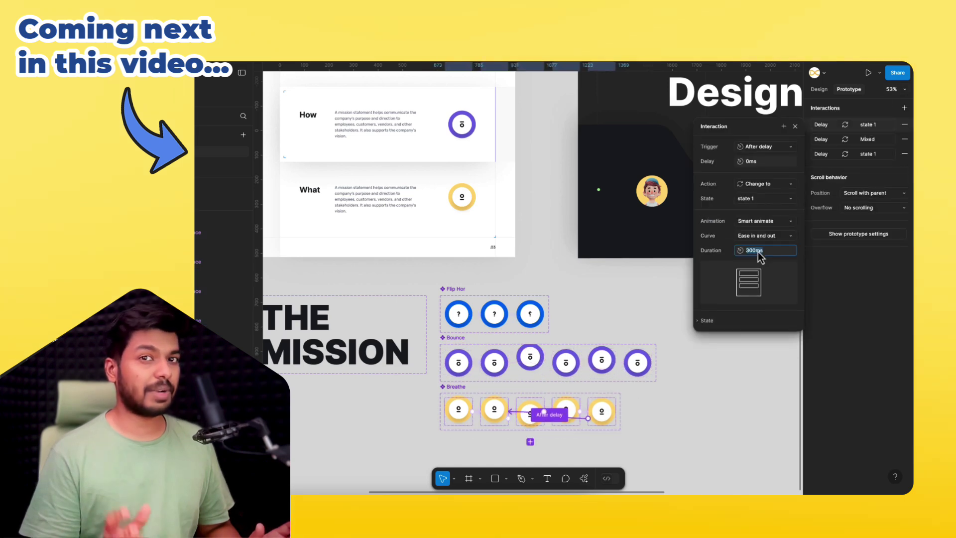
pyautogui.press('Escape')
pyautogui.press('Escape')
# Preview Slide 1's animation and enlarge the preview window to nearly fill the canvas
pyautogui.scroll(-3, 604, 292)
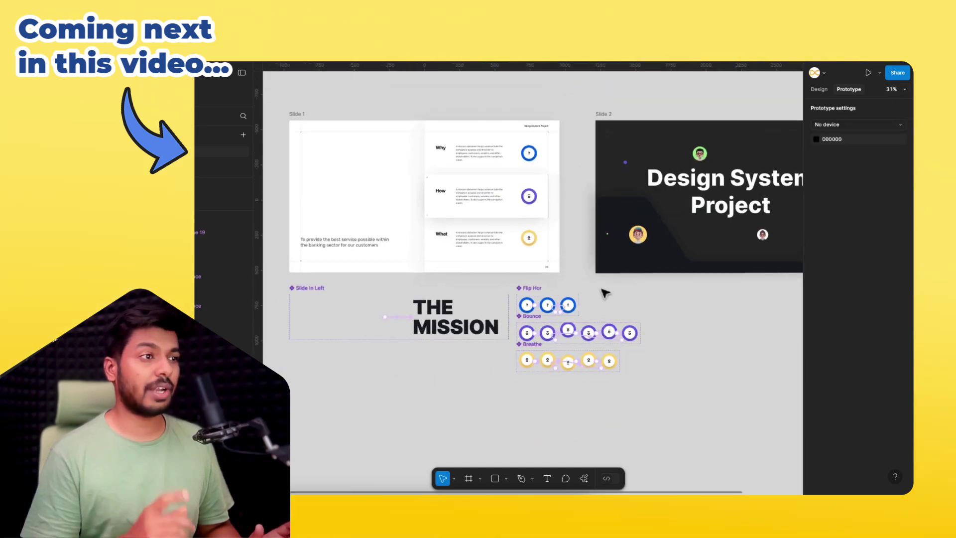
pyautogui.hscroll(-3, 604, 292)
pyautogui.click(423, 121)
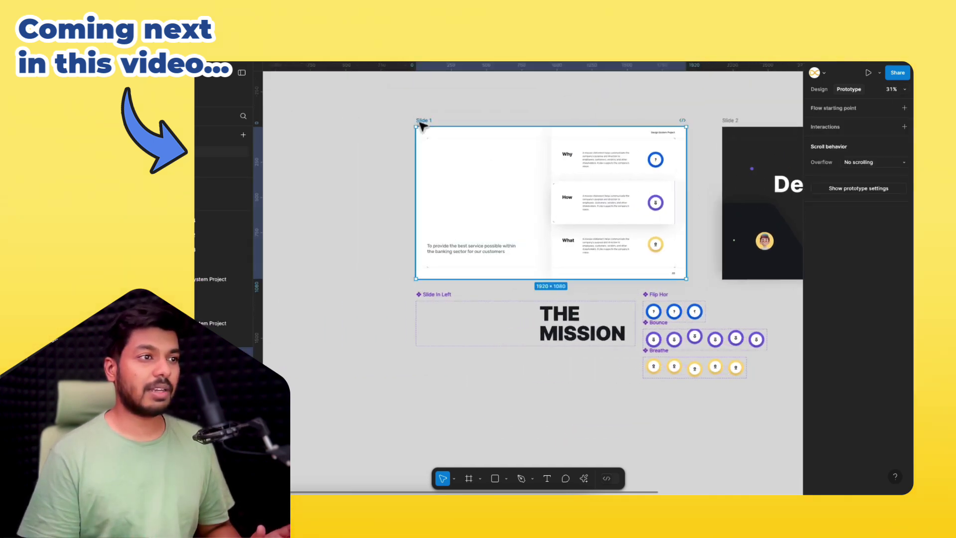
pyautogui.hotkey('shift', 'space')
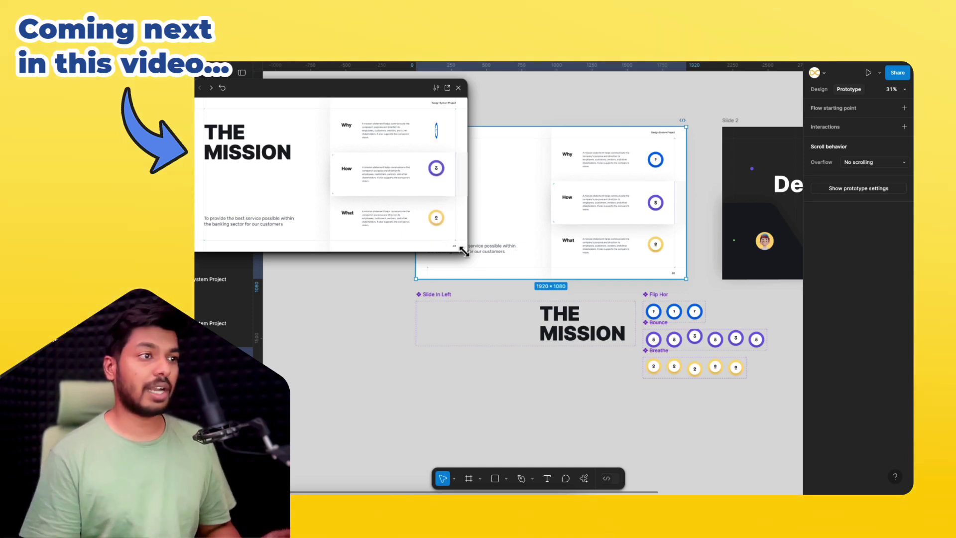
pyautogui.moveTo(466, 251); pyautogui.dragTo(819, 418)
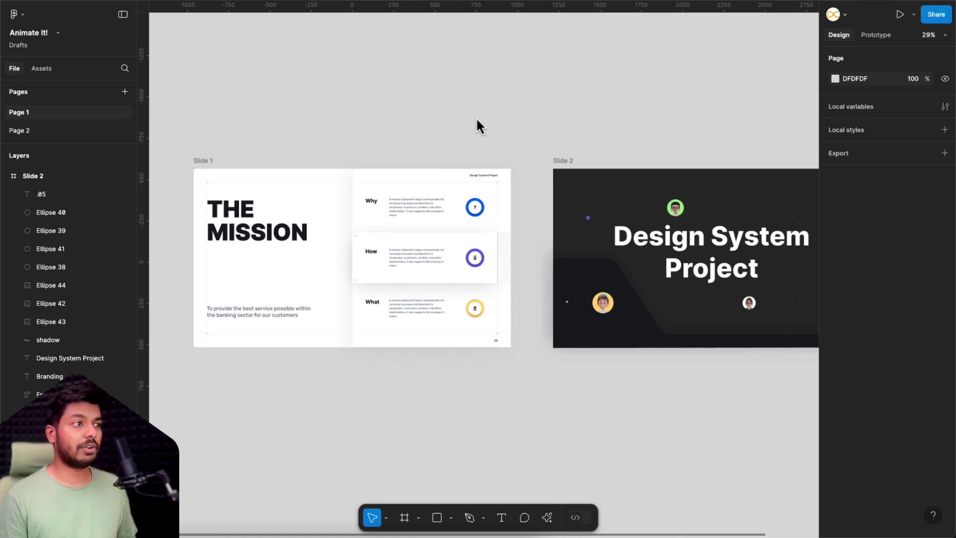
# Select the Slide 1 frame in the Animate It! file
pyautogui.click(200, 168)
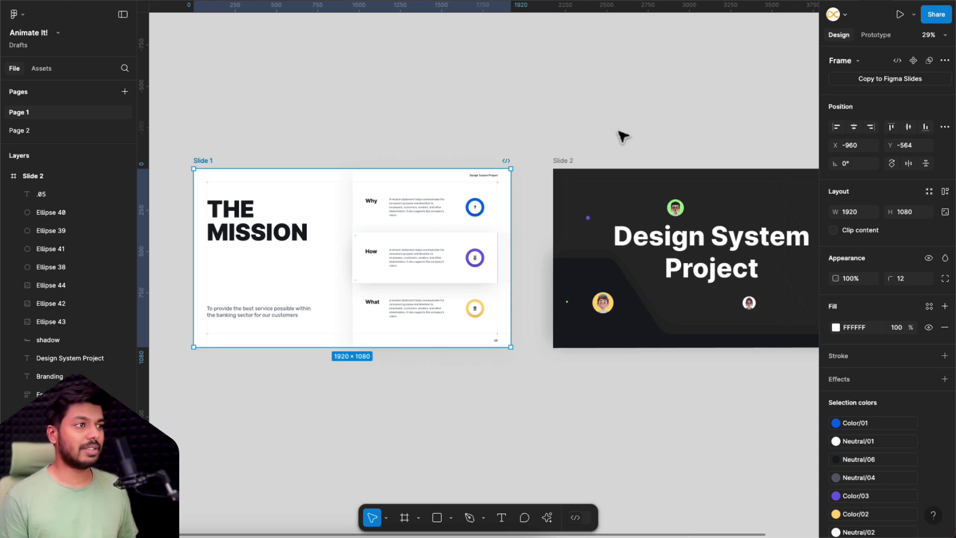
# Search Actions for 'animate' and launch the Animate it plugin
pyautogui.click(548, 517)
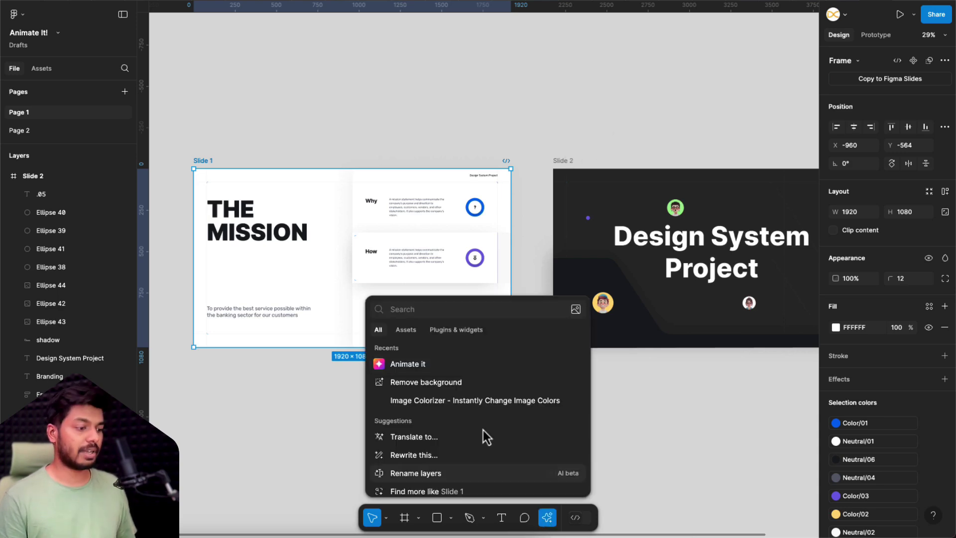
pyautogui.write('animate')
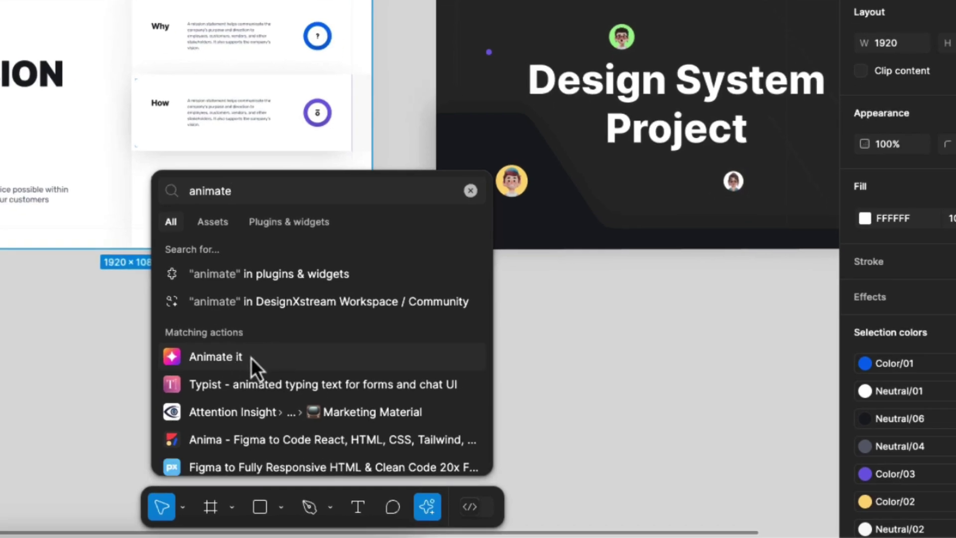
pyautogui.click(251, 357)
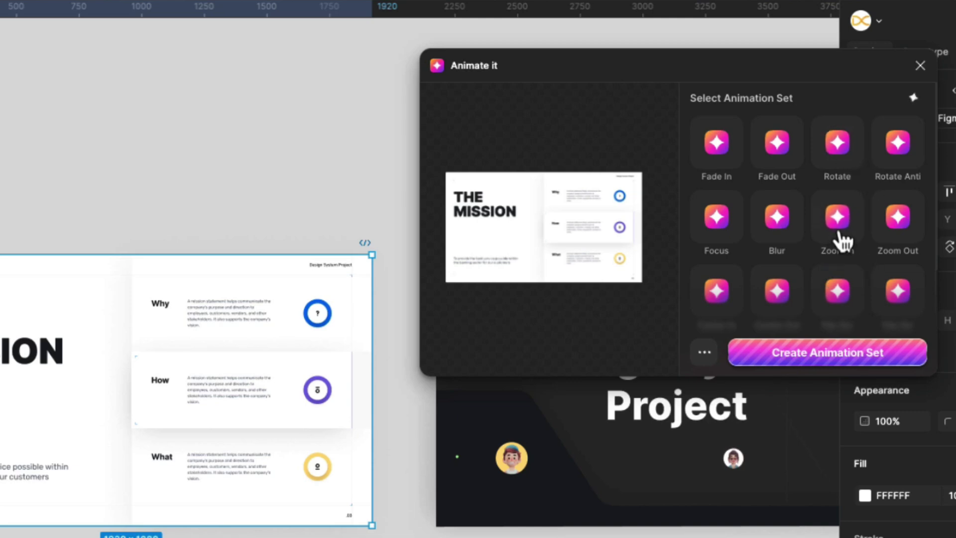
# Browse the Select Animation Set grid, including Fade In, Blur, Bounce and Shake
pyautogui.scroll(-1, 795, 252)
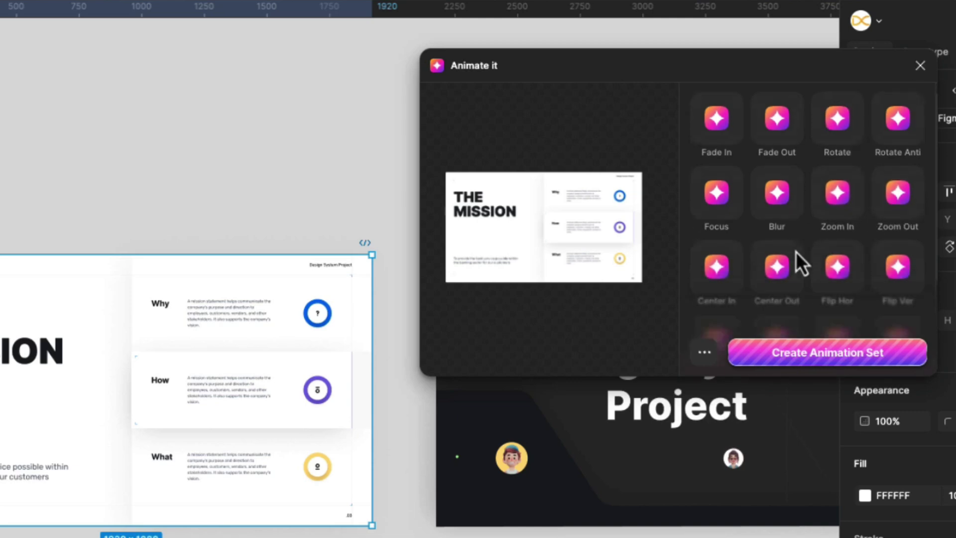
pyautogui.scroll(1, 796, 252)
pyautogui.scroll(-4, 795, 252)
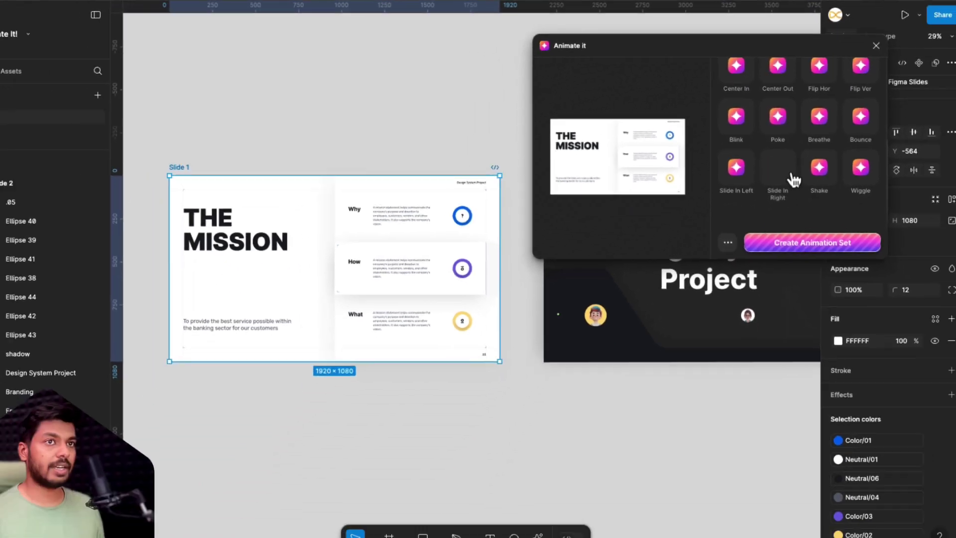
pyautogui.scroll(4, 794, 179)
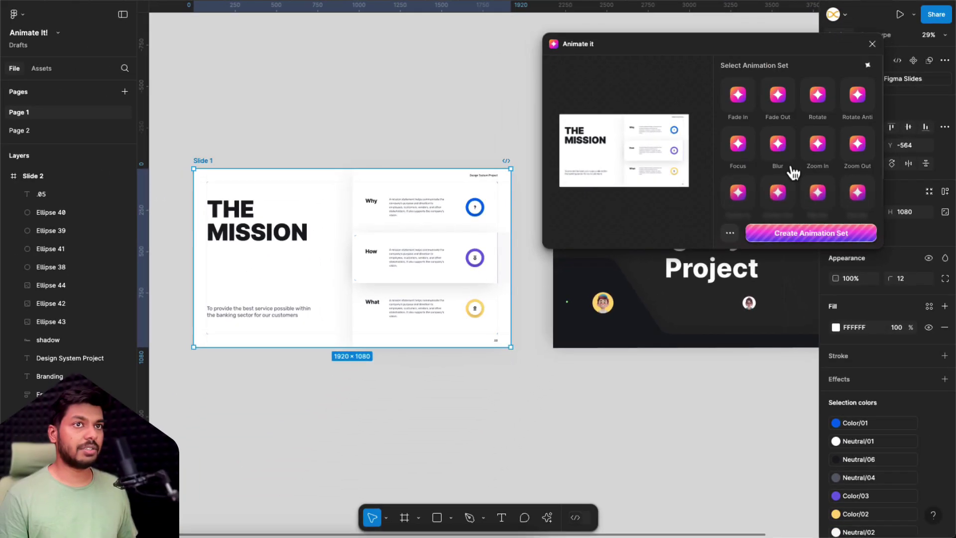
pyautogui.scroll(-3, 830, 166)
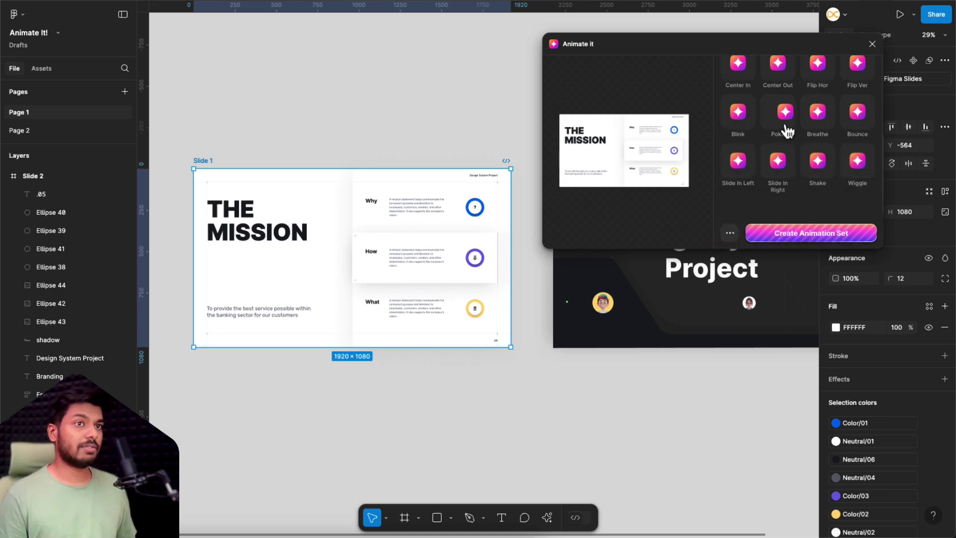
pyautogui.scroll(3, 792, 130)
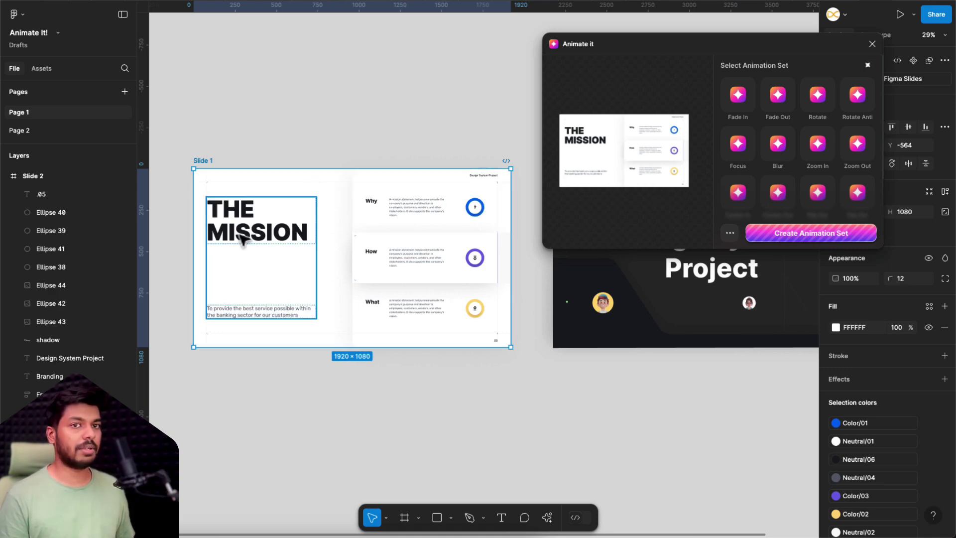
# Select THE MISSION heading, pick Slide In Left and create its animation set
pyautogui.click(266, 234)
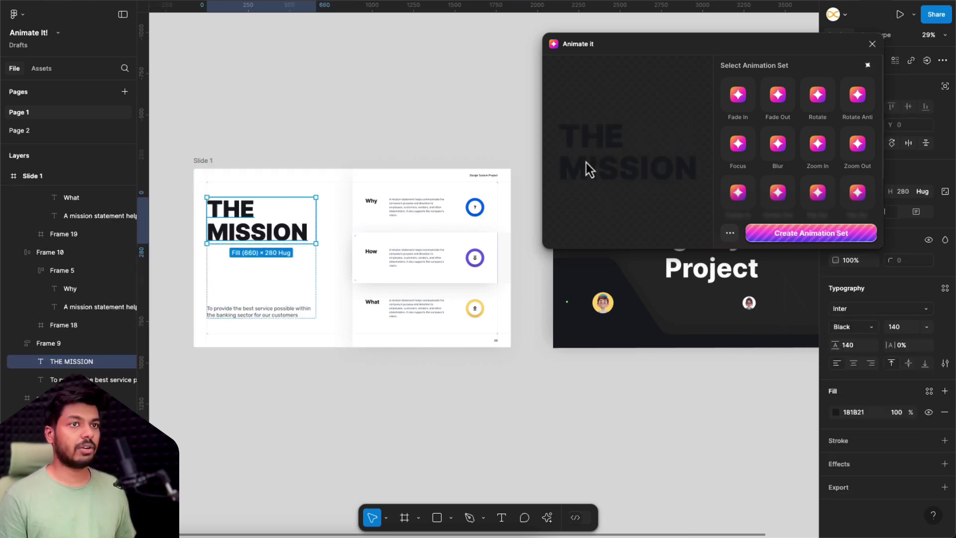
pyautogui.scroll(-3, 813, 165)
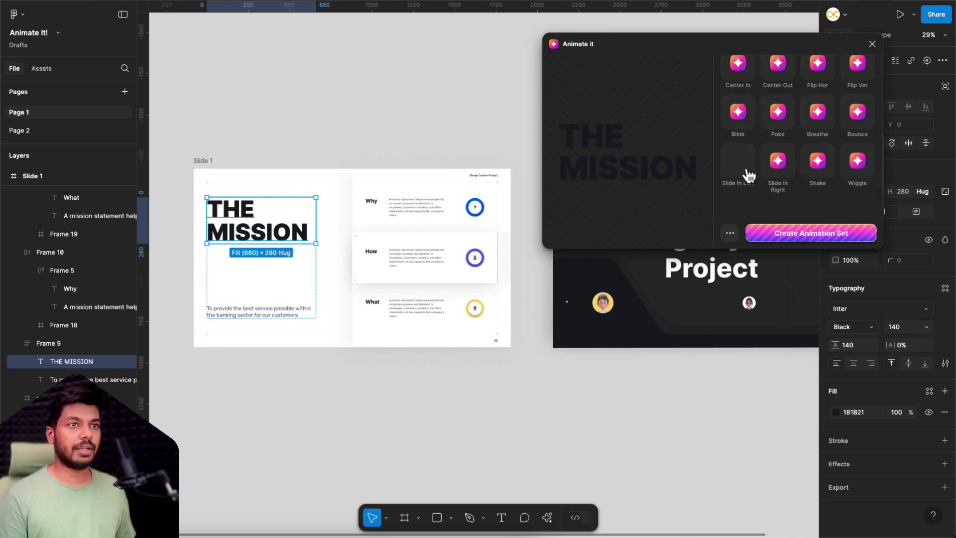
pyautogui.click(728, 182)
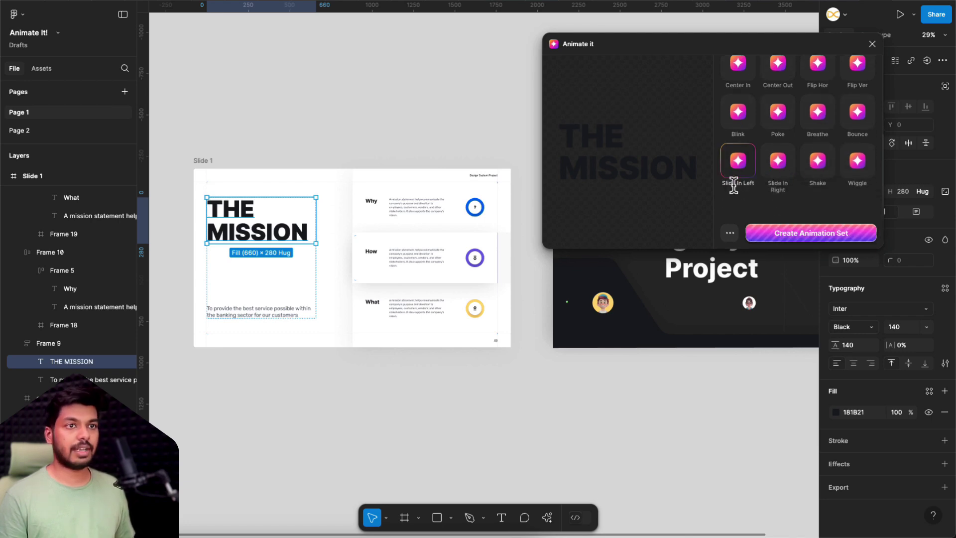
pyautogui.click(818, 240)
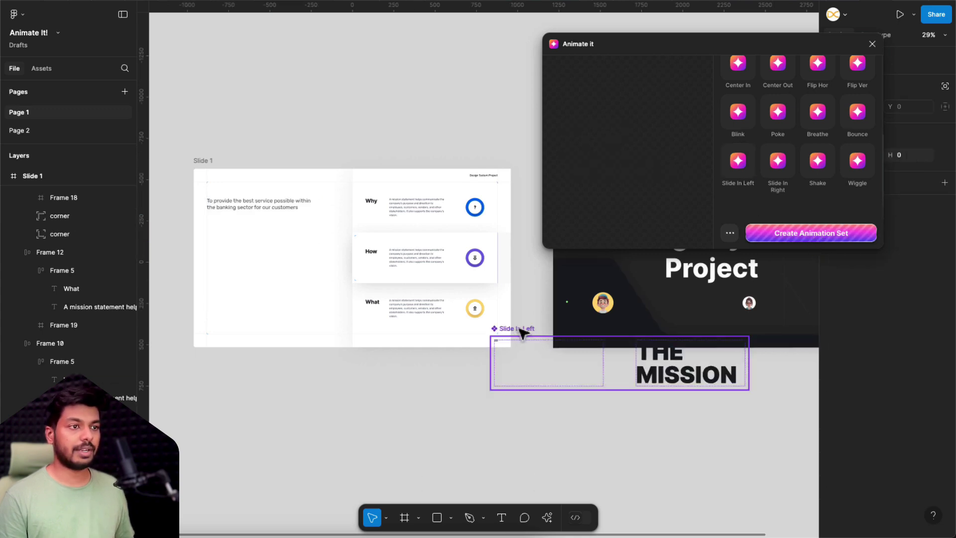
# Park the Slide In Left component below Slide 1 and move its instance above the mission statement
pyautogui.moveTo(521, 333); pyautogui.dragTo(224, 370)
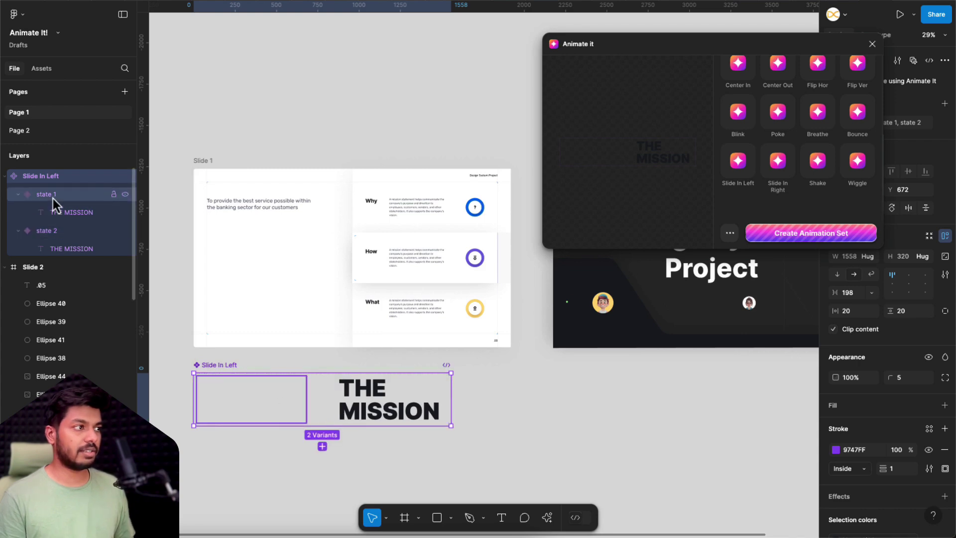
pyautogui.click(265, 408)
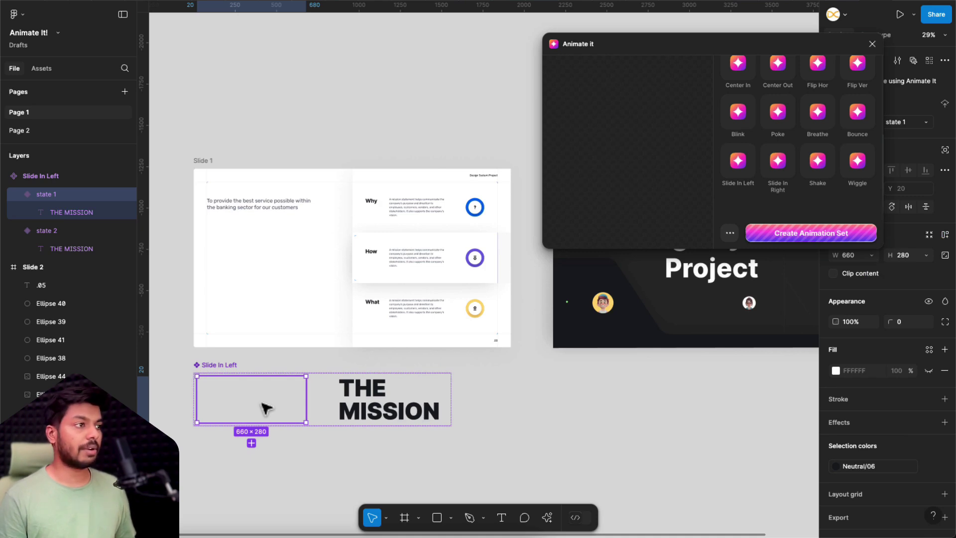
pyautogui.click(270, 288)
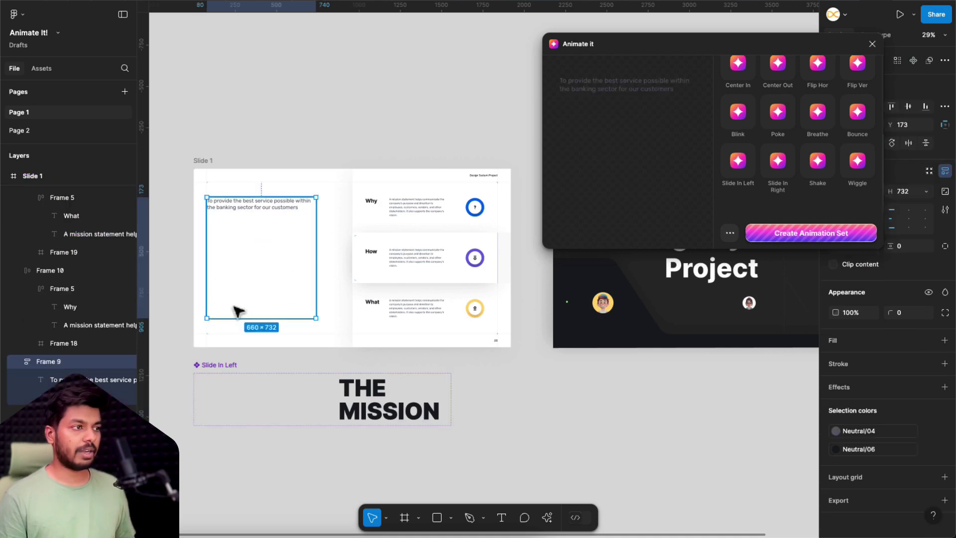
pyautogui.click(256, 298)
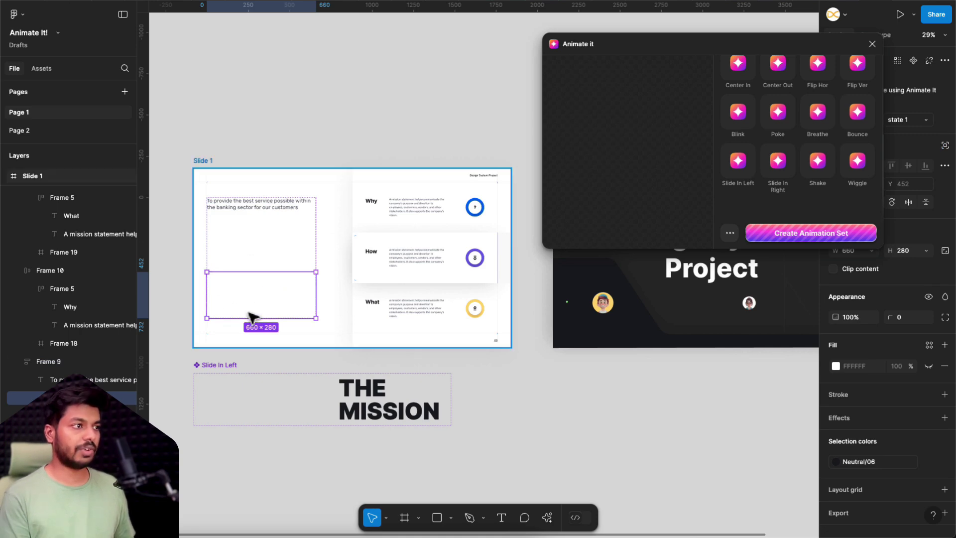
pyautogui.moveTo(251, 318); pyautogui.dragTo(256, 242)
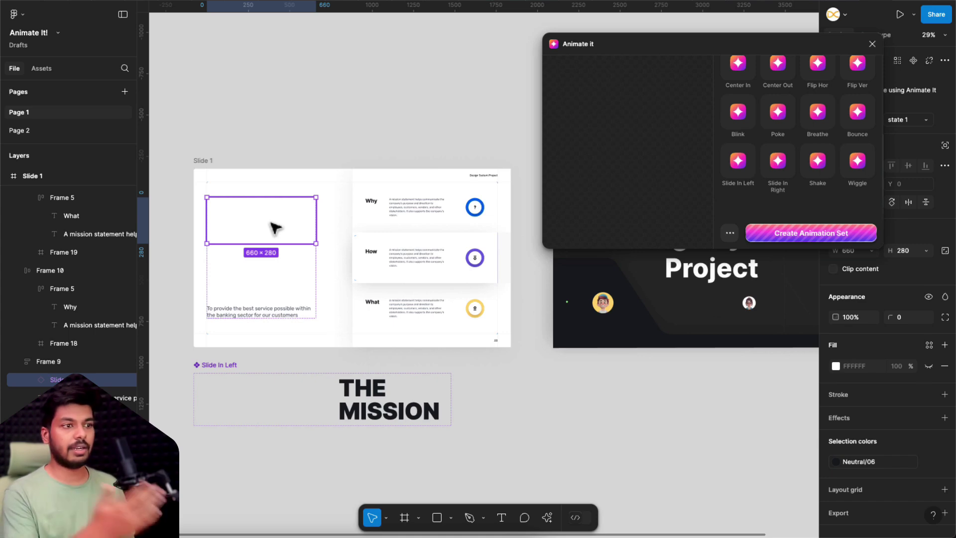
pyautogui.click(284, 145)
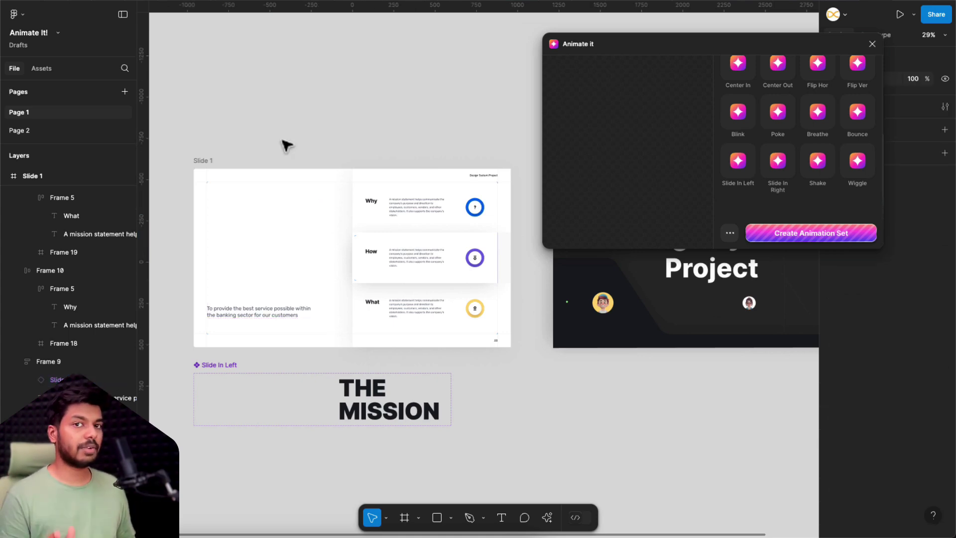
# Preview Slide 1 with the mission slide-in playing, then close the preview
pyautogui.click(203, 167)
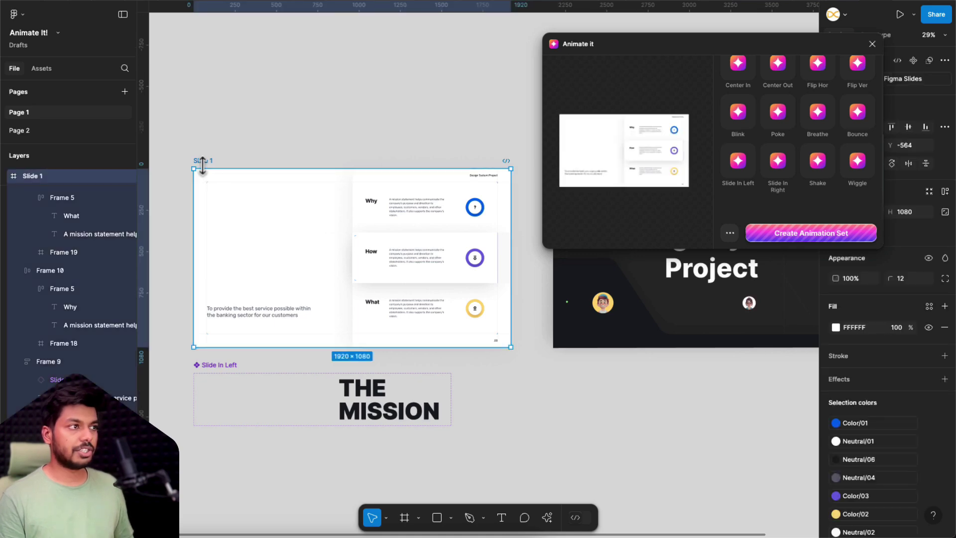
pyautogui.hotkey('shift', 'space')
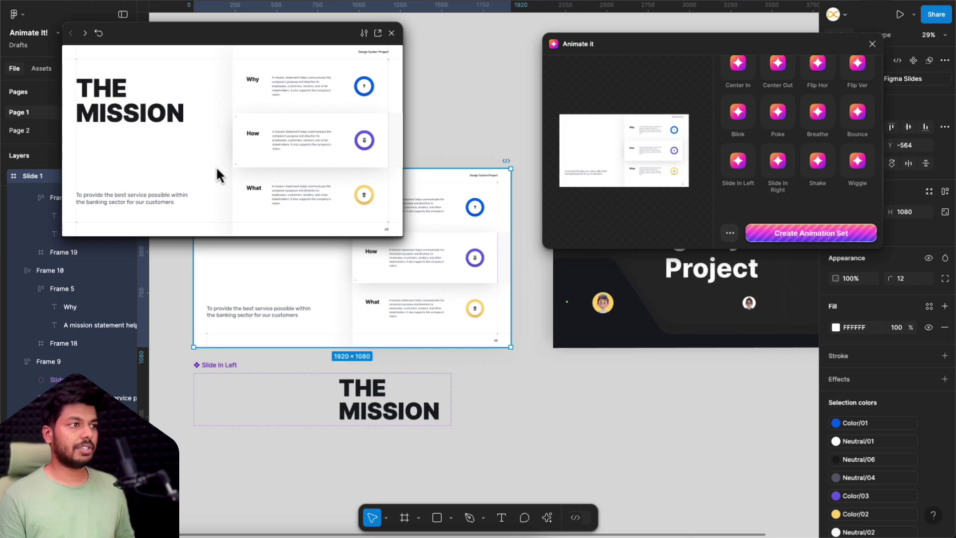
pyautogui.click(391, 35)
# Zoom in and load the Why row's blue question-mark icon into Animate it
pyautogui.scroll(3, 510, 262)
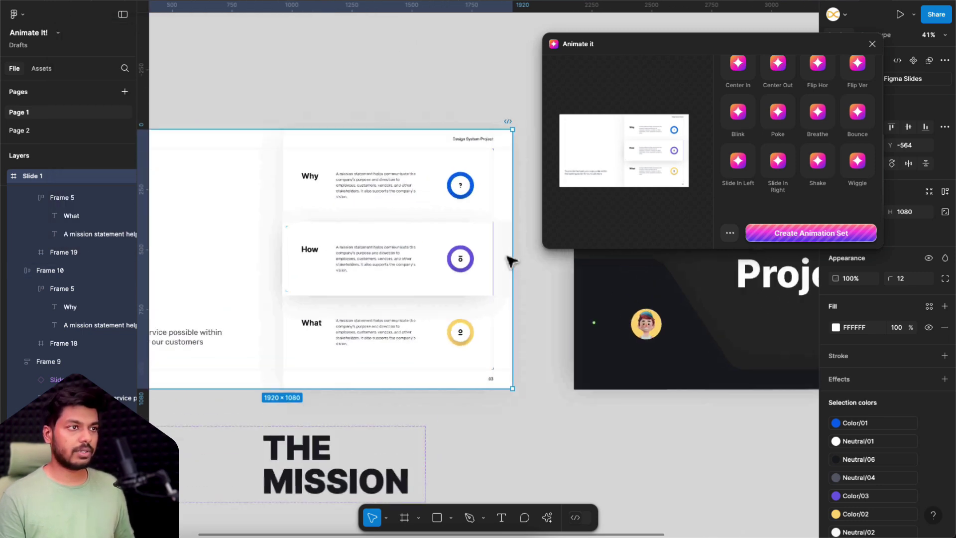
pyautogui.scroll(2, 511, 261)
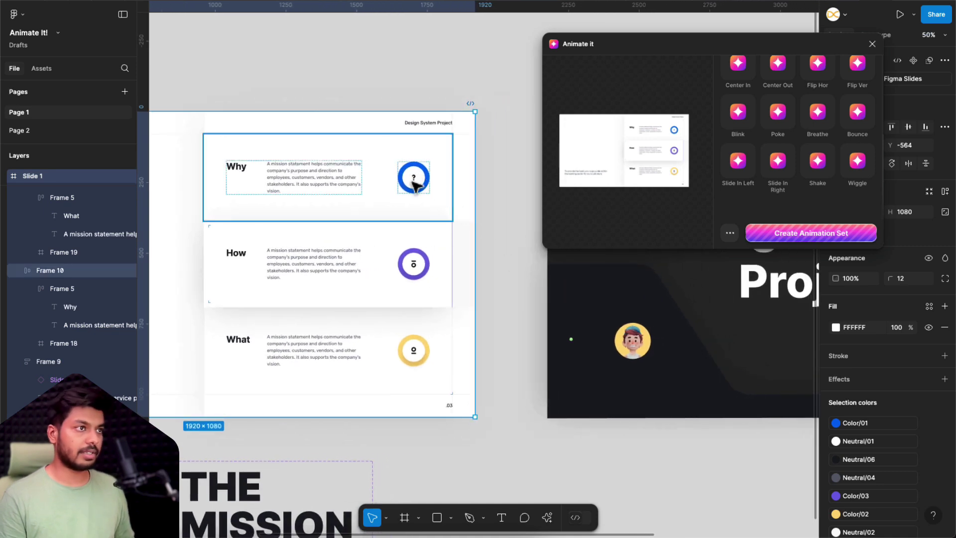
pyautogui.click(416, 182)
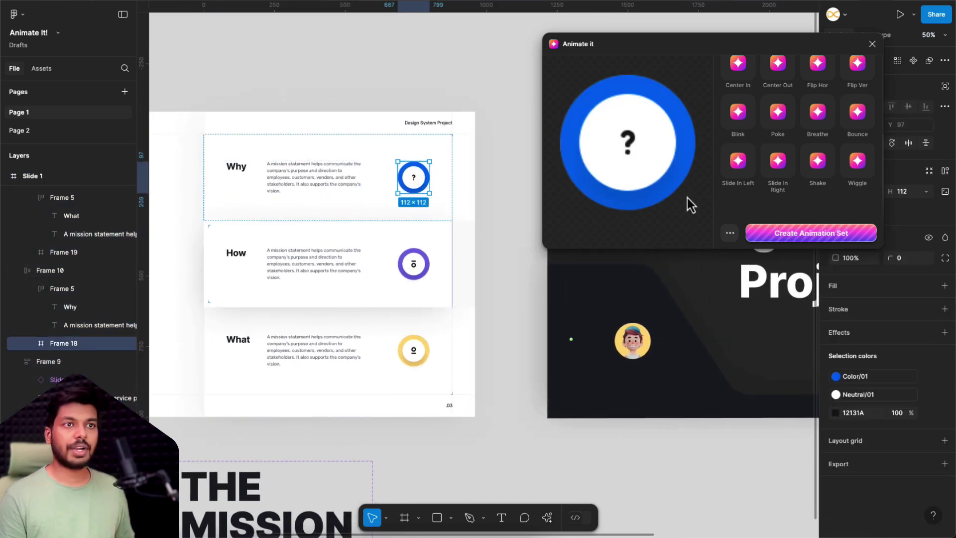
# Pick the Flip Hor effect from the Animate it grid for the question-mark icon
pyautogui.scroll(1, 802, 146)
pyautogui.scroll(1, 803, 149)
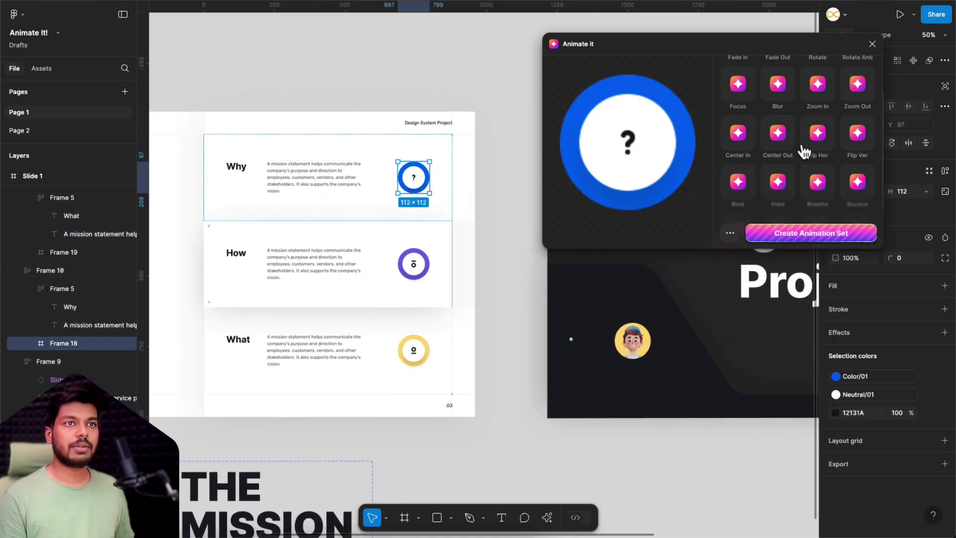
pyautogui.scroll(1, 805, 151)
pyautogui.scroll(-1, 804, 151)
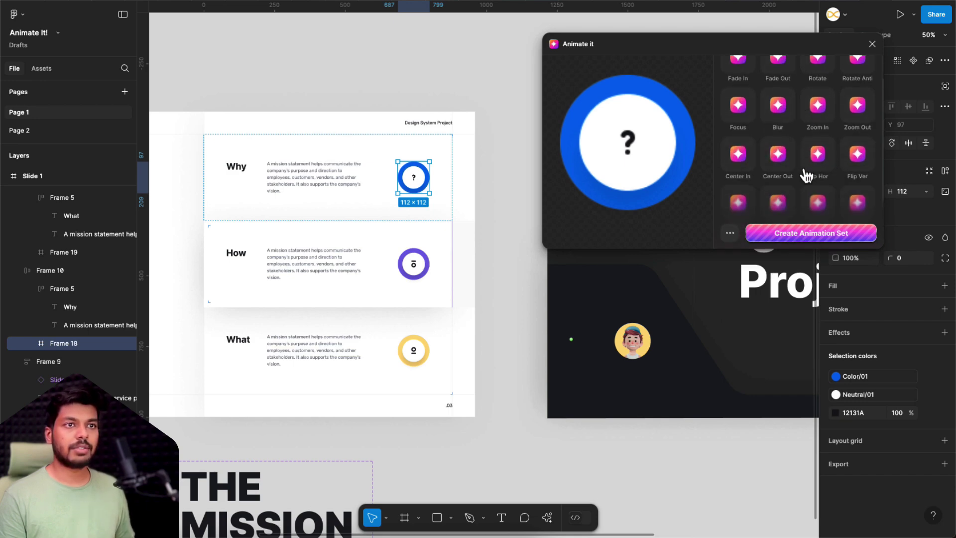
pyautogui.click(823, 164)
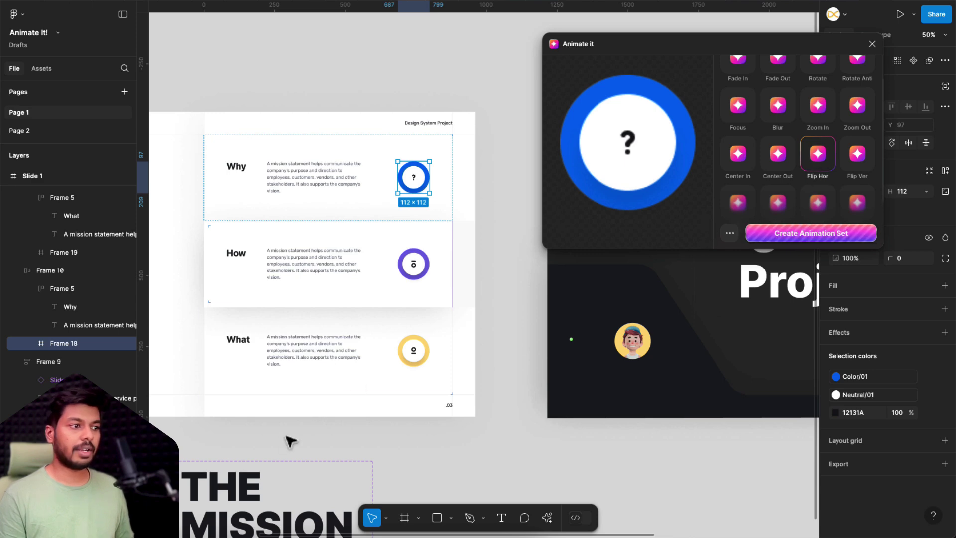
pyautogui.hscroll(-5, 272, 444)
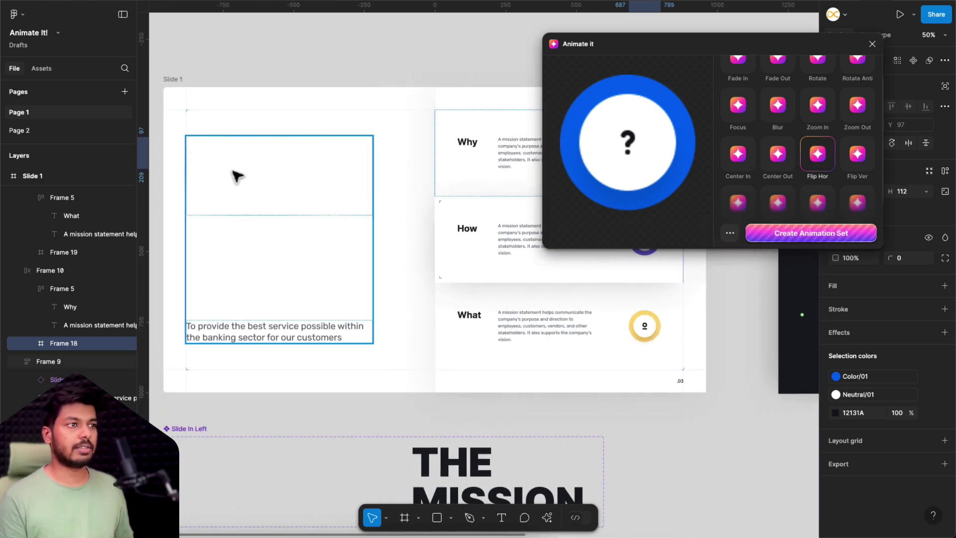
pyautogui.hscroll(4, 238, 176)
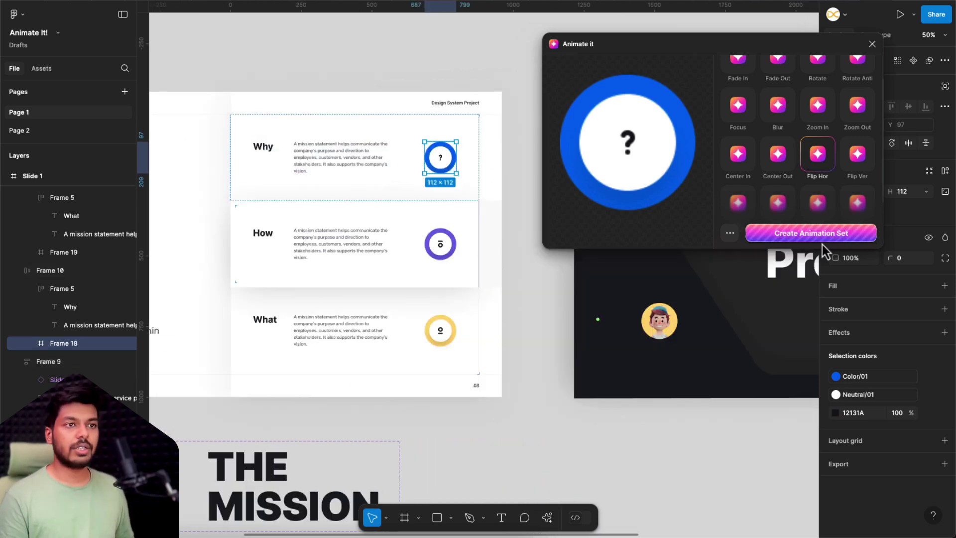
# Loop the Flip Hor animation with a 1000 ms delay and create the animation set
pyautogui.click(730, 234)
pyautogui.click(755, 204)
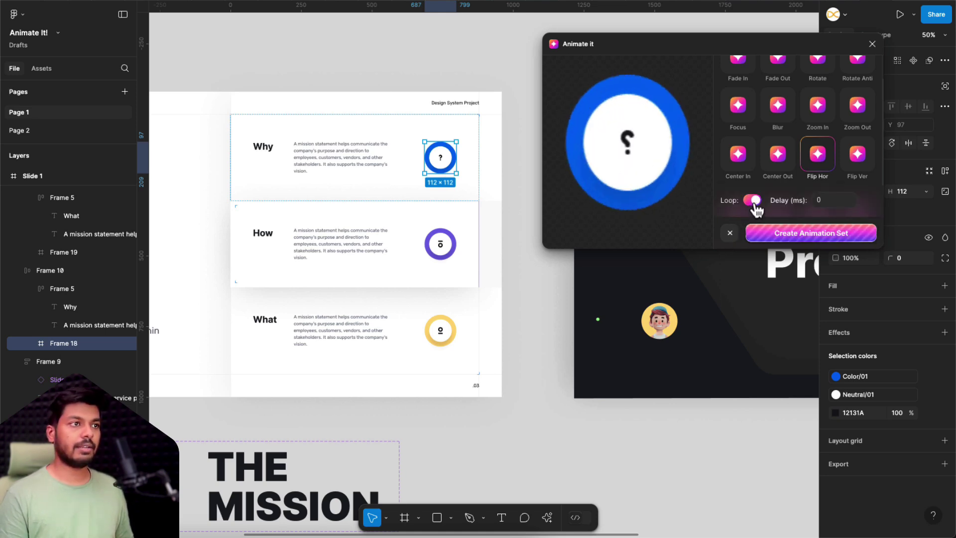
pyautogui.hscroll(-5, 449, 219)
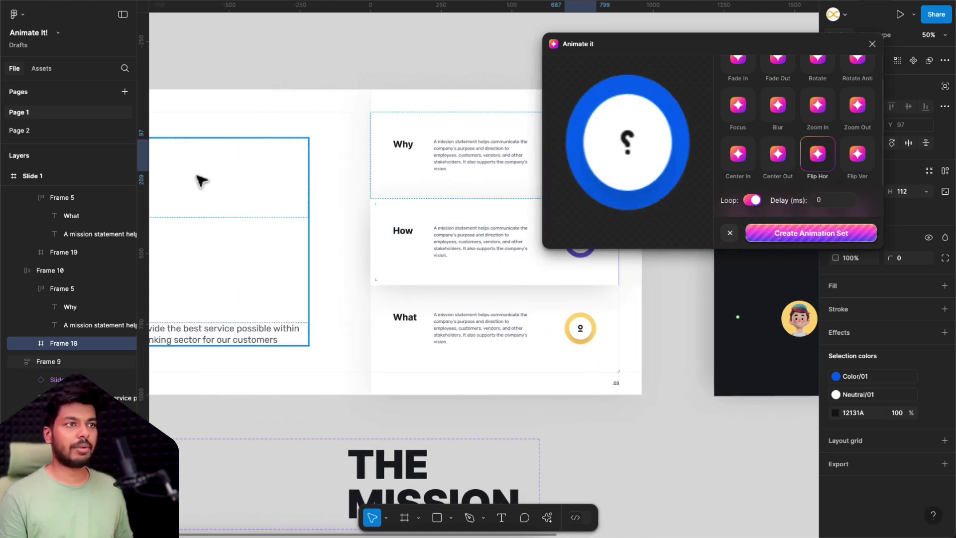
pyautogui.hscroll(4, 273, 208)
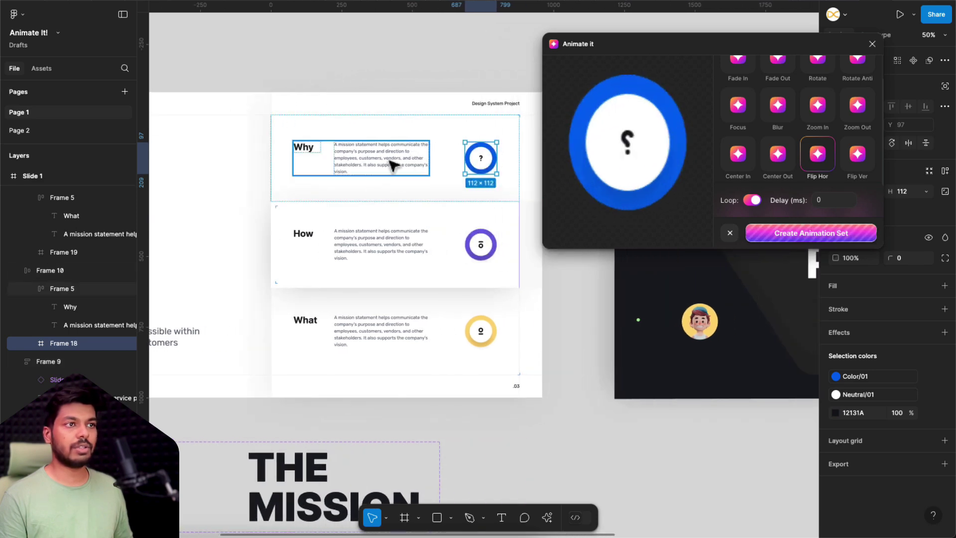
pyautogui.click(815, 202)
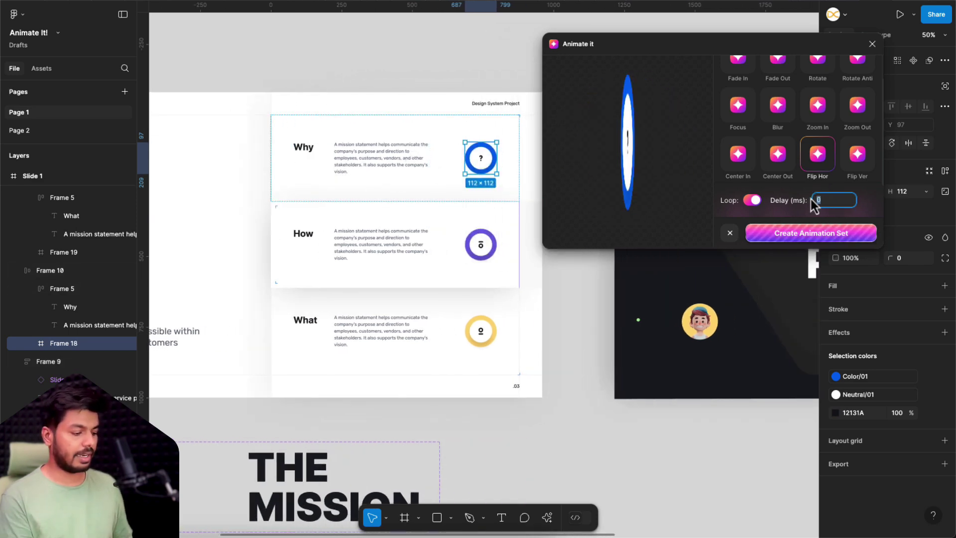
pyautogui.write('1000')
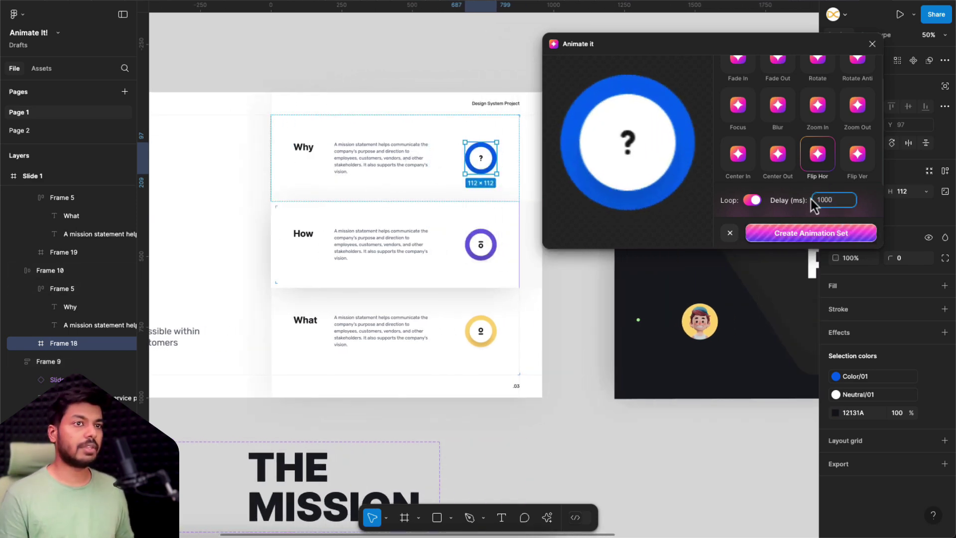
pyautogui.click(791, 244)
# Move the three-variant Flip Hor set beside THE MISSION block
pyautogui.scroll(-5, 367, 405)
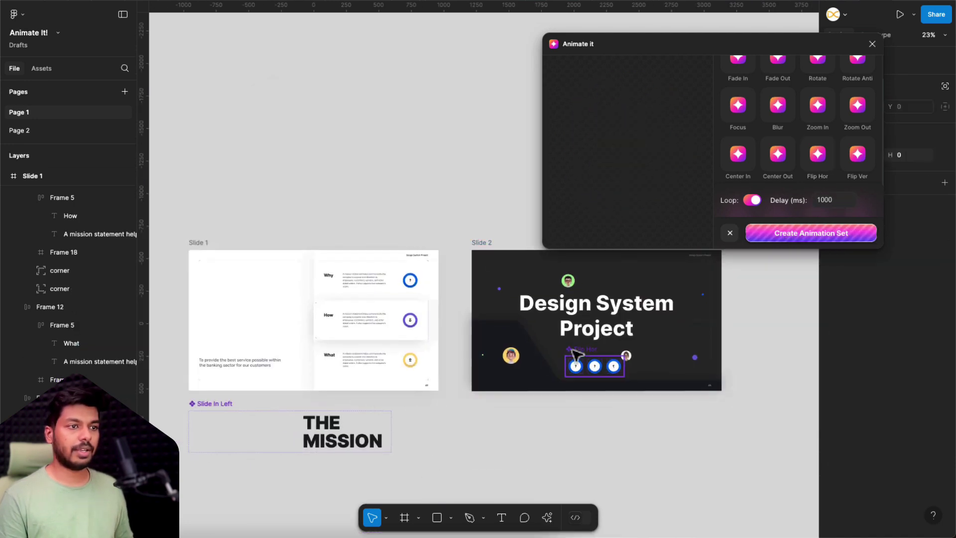
pyautogui.click(573, 355)
pyautogui.moveTo(574, 355); pyautogui.dragTo(408, 405)
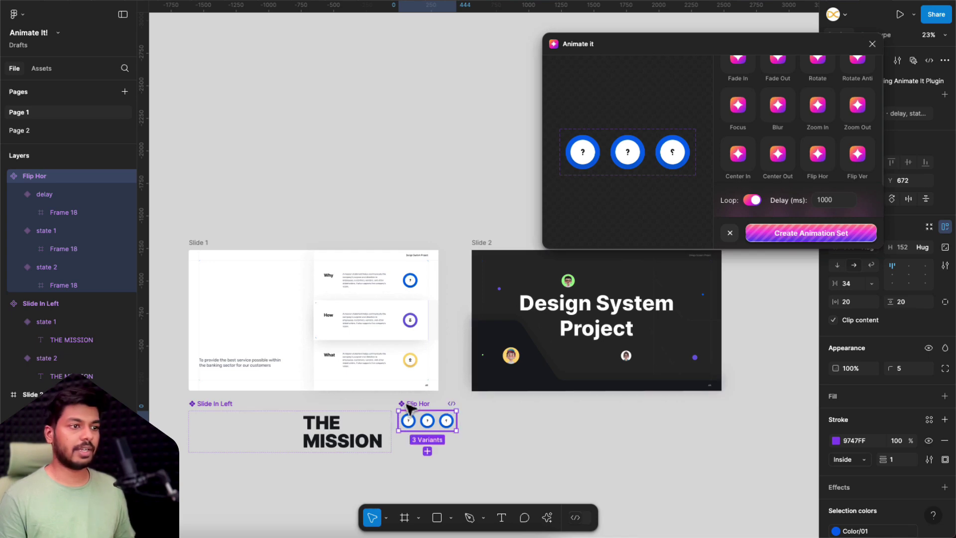
# Zoom in and select the Why row's circle icon instance
pyautogui.scroll(5, 447, 405)
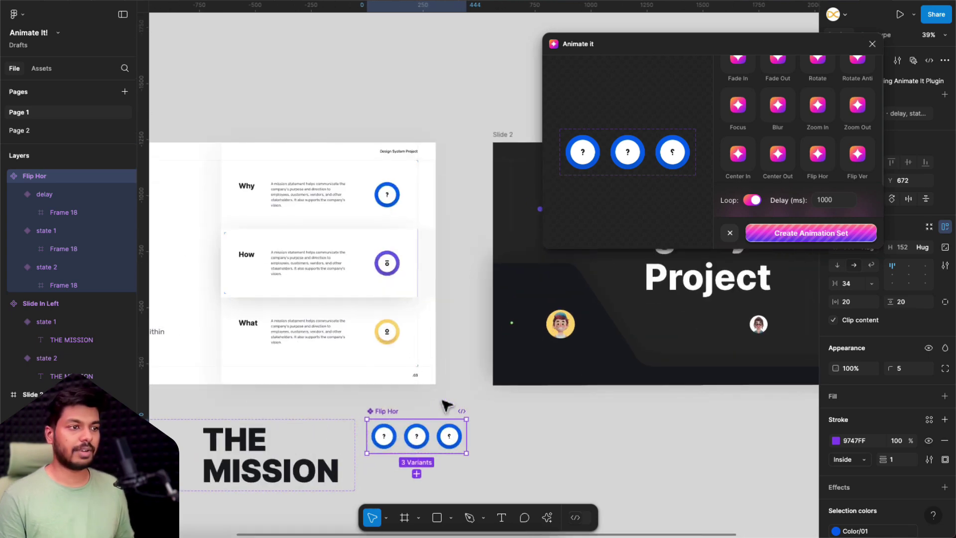
pyautogui.scroll(-1, 427, 405)
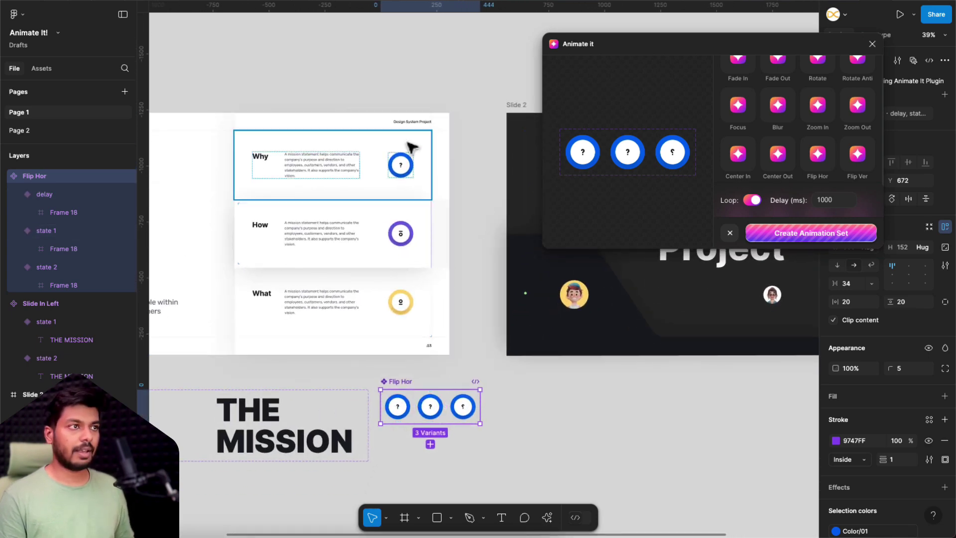
pyautogui.click(405, 165)
pyautogui.click(404, 165)
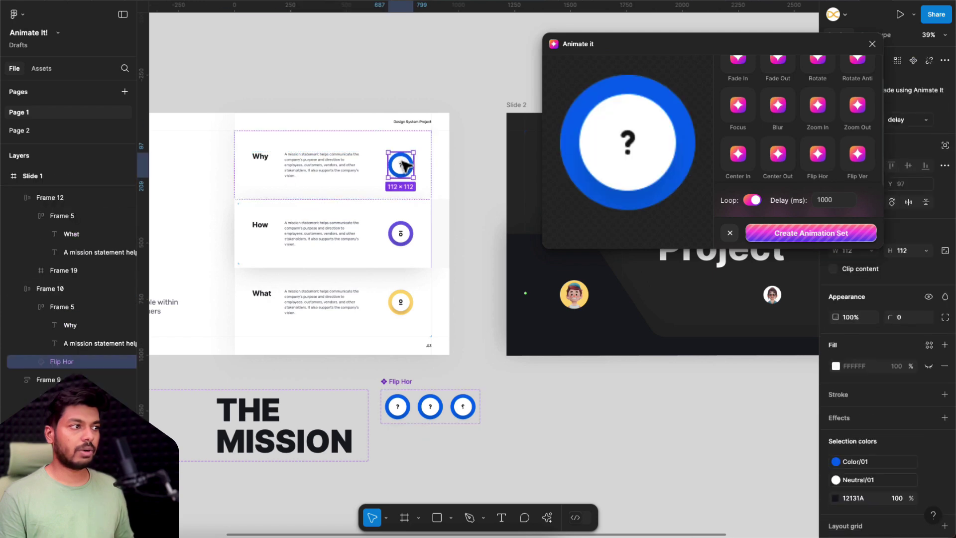
# Create a looping Bounce set from the How icon and a five-variant Breathe set (3000 ms delay) from the What icon
pyautogui.click(401, 233)
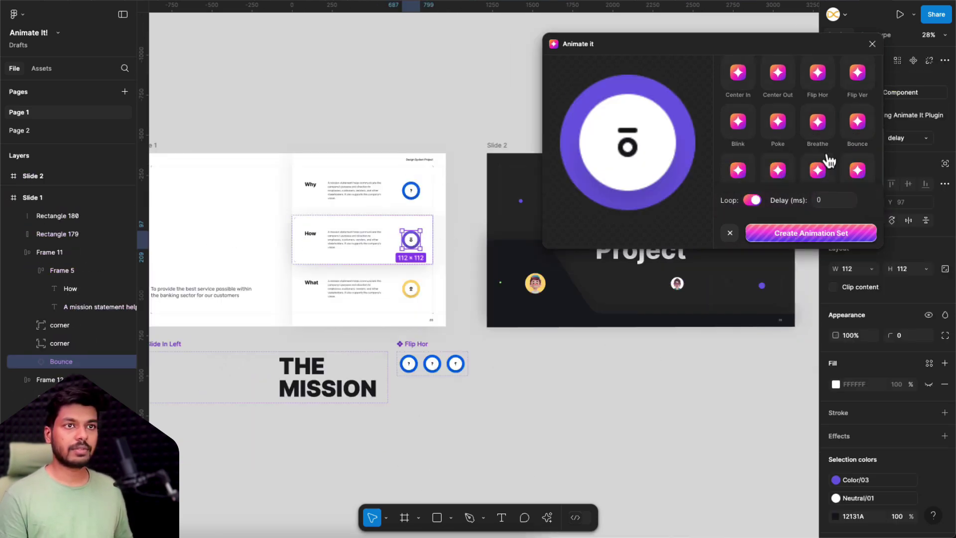
pyautogui.scroll(-1, 828, 160)
pyautogui.click(826, 200)
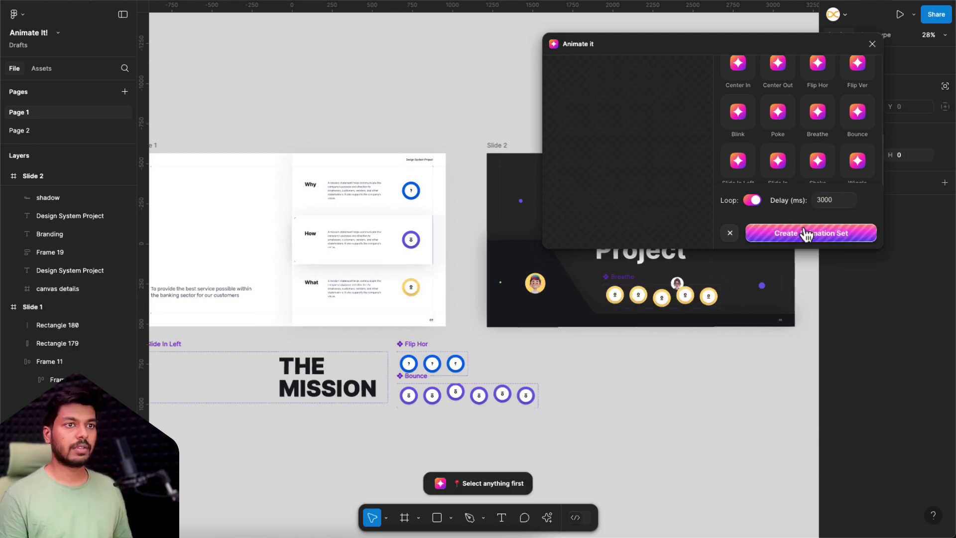
pyautogui.click(806, 232)
pyautogui.hscroll(-2, 414, 416)
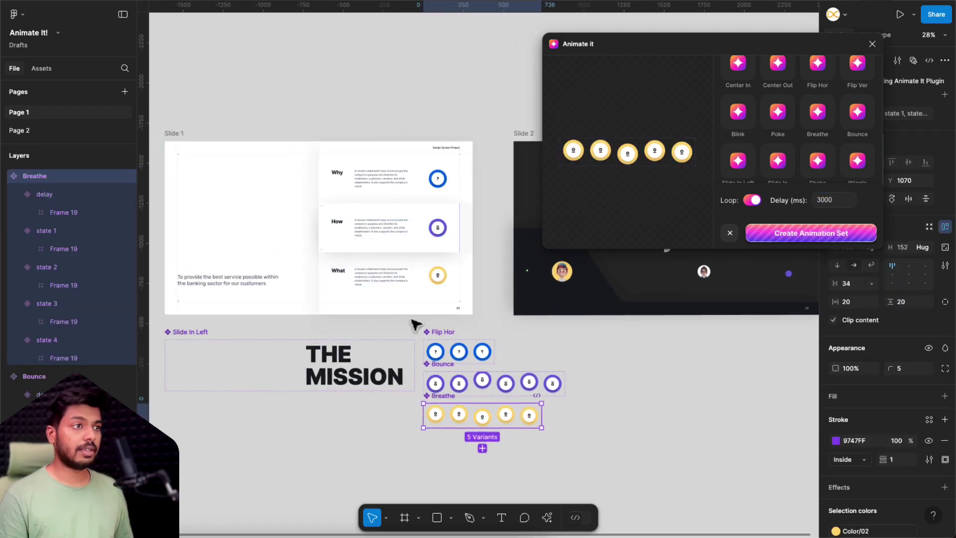
pyautogui.hscroll(-2, 416, 324)
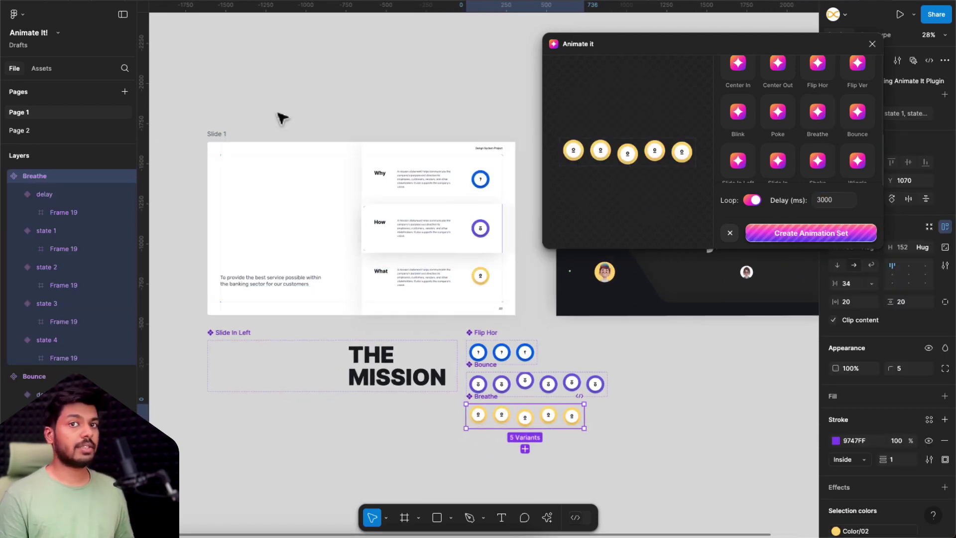
pyautogui.click(221, 135)
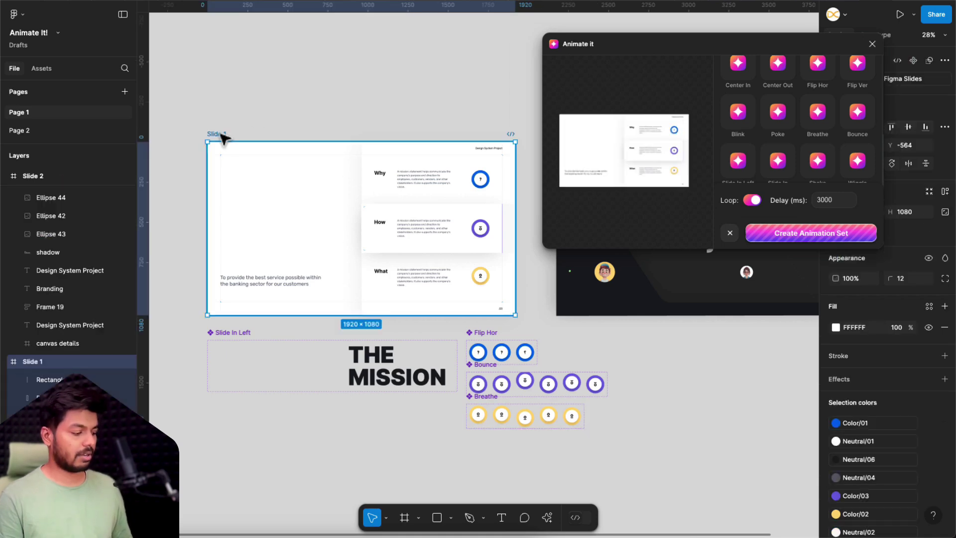
pyautogui.hotkey('shift', 'space')
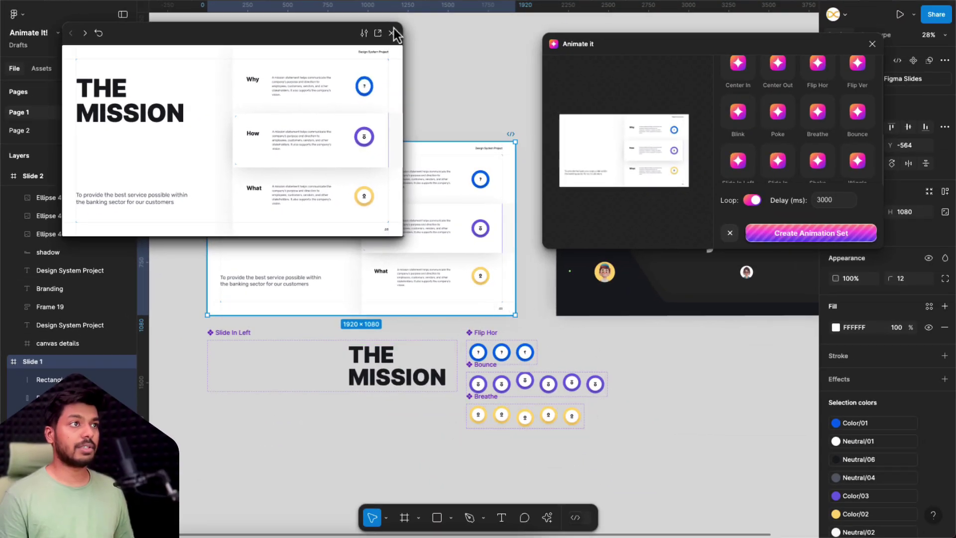
pyautogui.click(392, 33)
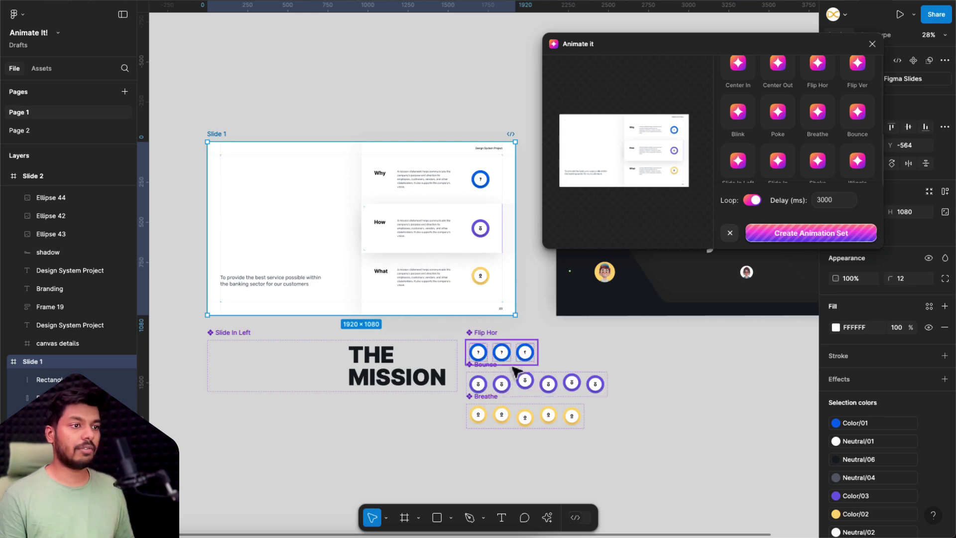
pyautogui.scroll(5, 516, 371)
# Close Animate it and set the Flip Hor rings' first transition duration to 600 ms
pyautogui.click(872, 45)
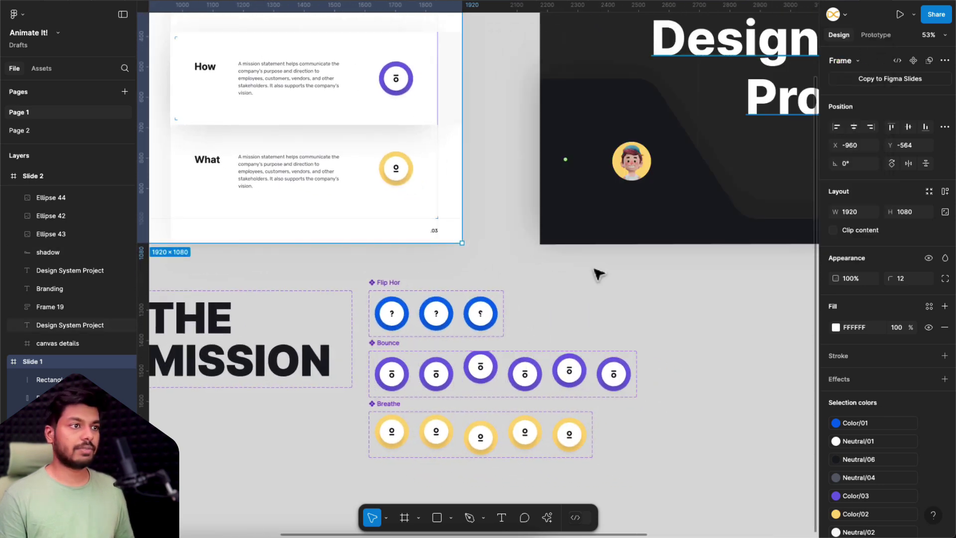
pyautogui.moveTo(534, 295); pyautogui.dragTo(379, 337)
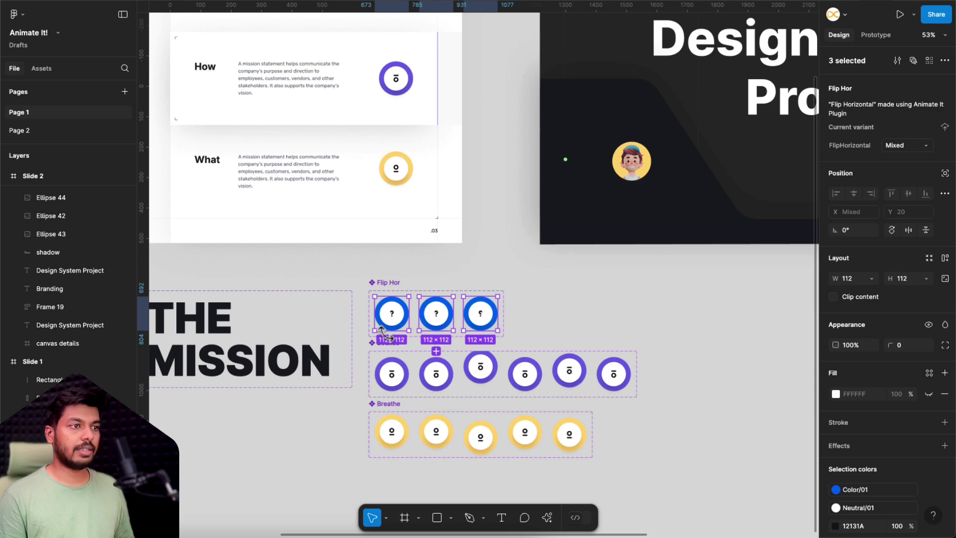
pyautogui.click(886, 40)
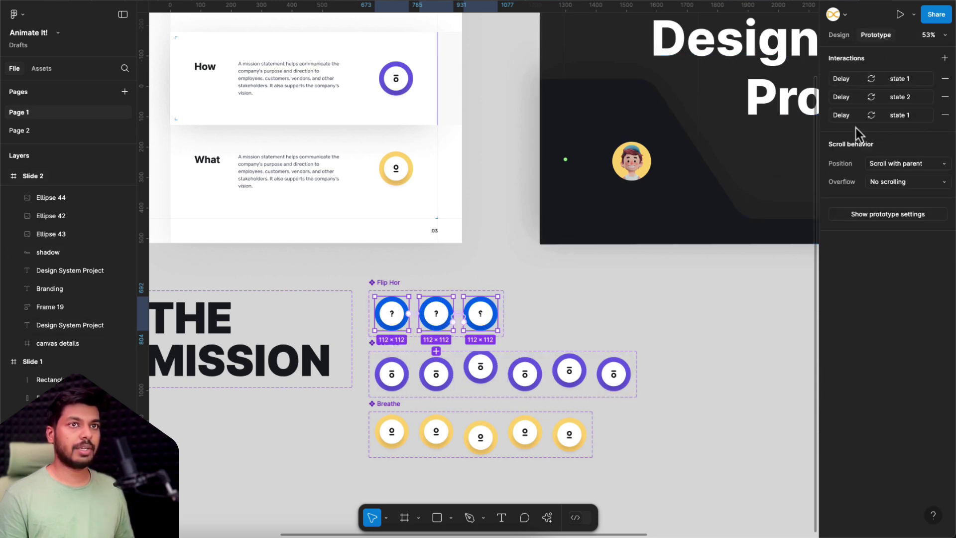
pyautogui.click(904, 81)
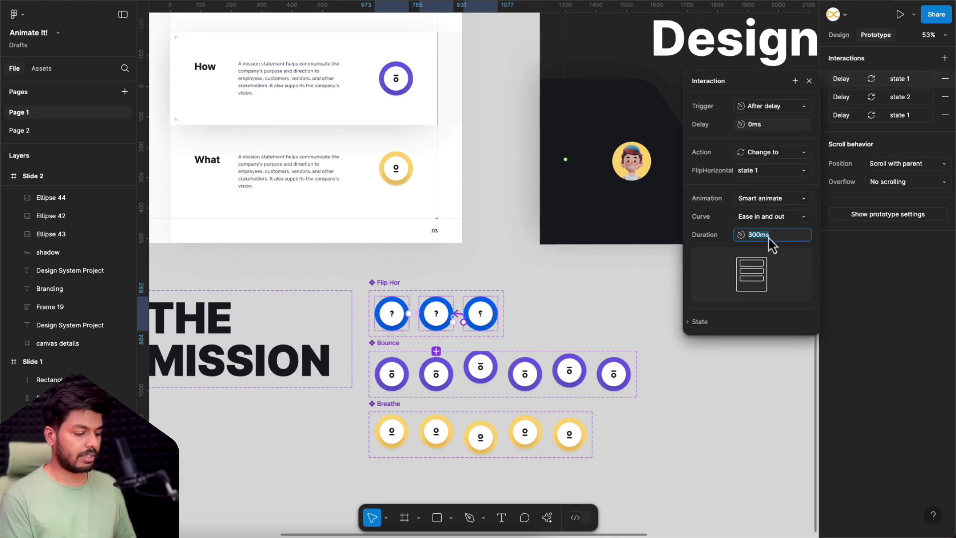
pyautogui.write('600')
pyautogui.press('Return')
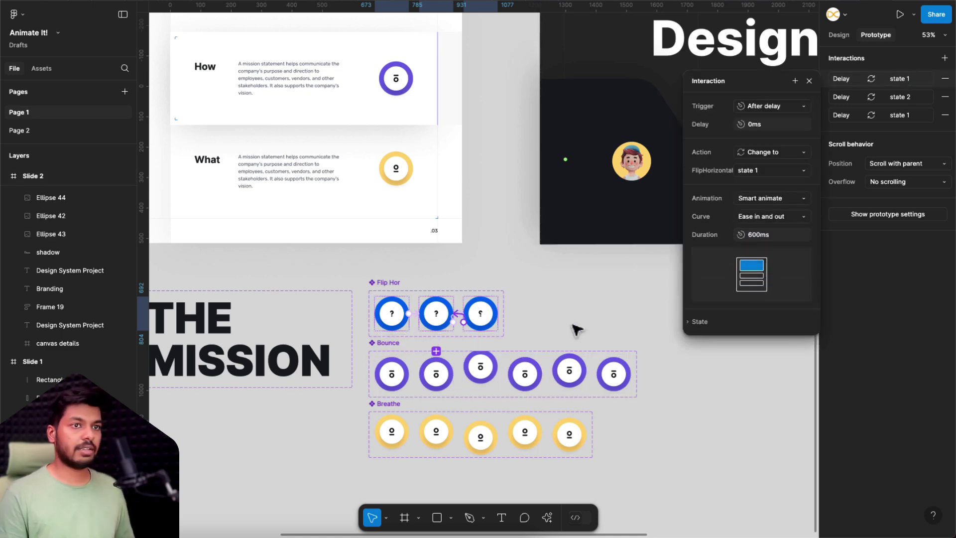
# Inspect Flip Hor's second transition and the six Bounce frames' After delay interactions
pyautogui.click(888, 100)
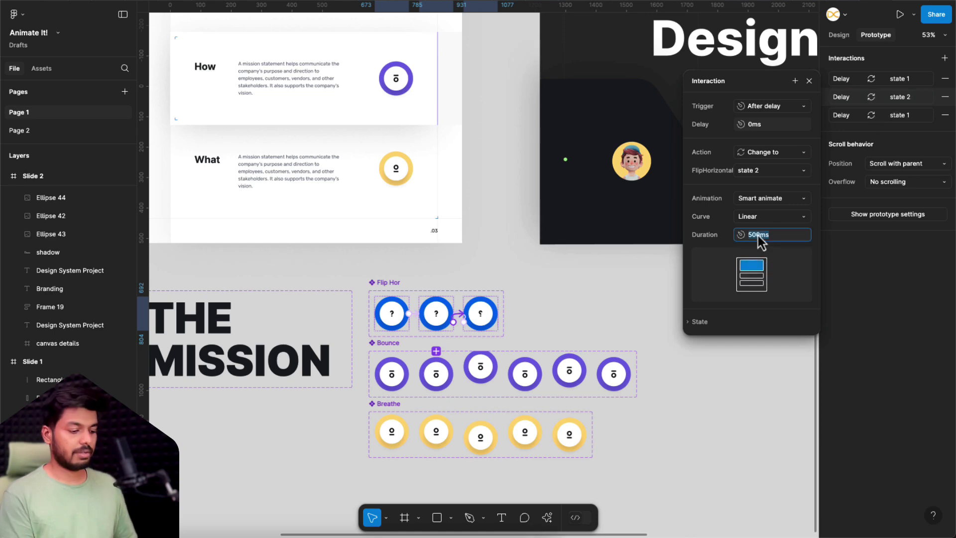
pyautogui.moveTo(667, 356); pyautogui.dragTo(392, 386)
pyautogui.click(912, 111)
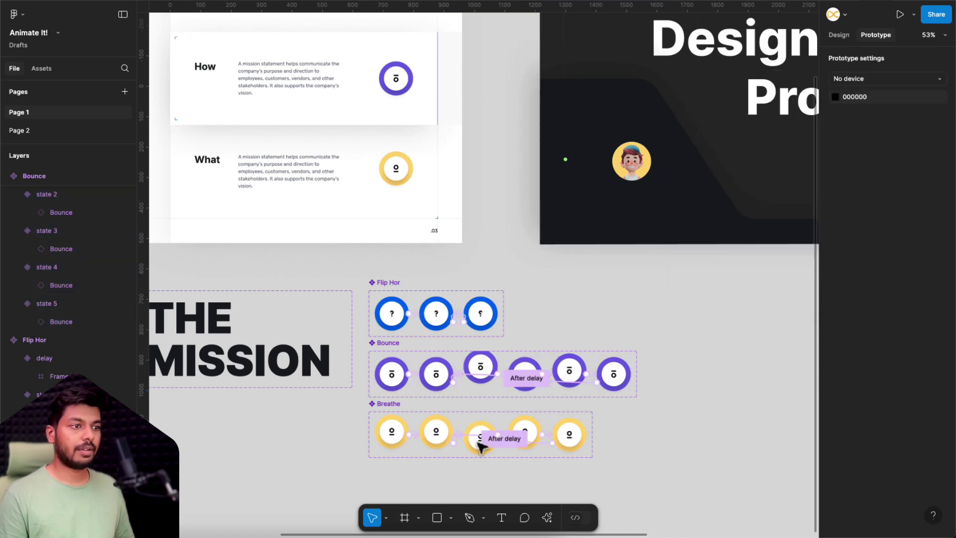
# Preview Slide 1 enlarged, showing THE MISSION with the Why, How and What icons animating
pyautogui.click(572, 286)
pyautogui.scroll(-5, 572, 286)
pyautogui.hscroll(-5, 572, 285)
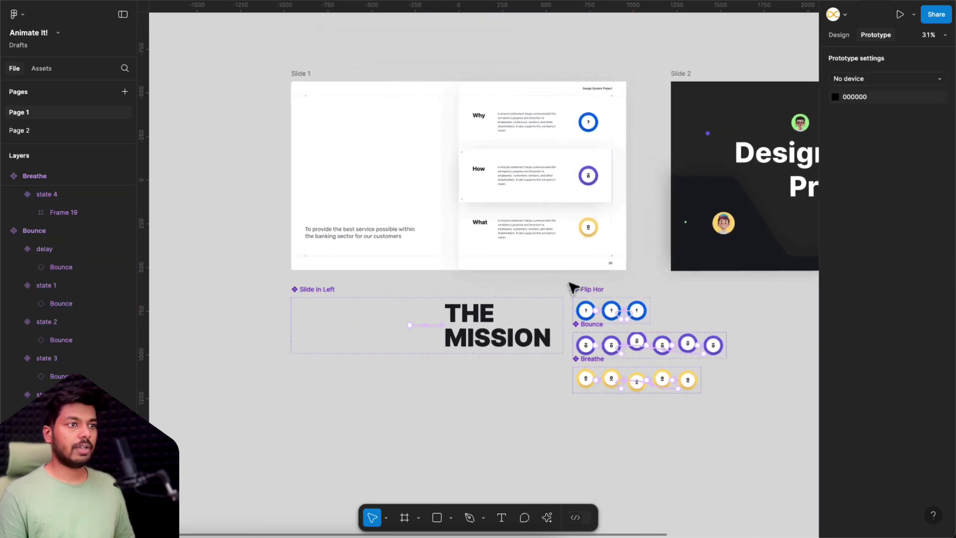
pyautogui.click(349, 75)
pyautogui.hotkey('shift', 'space')
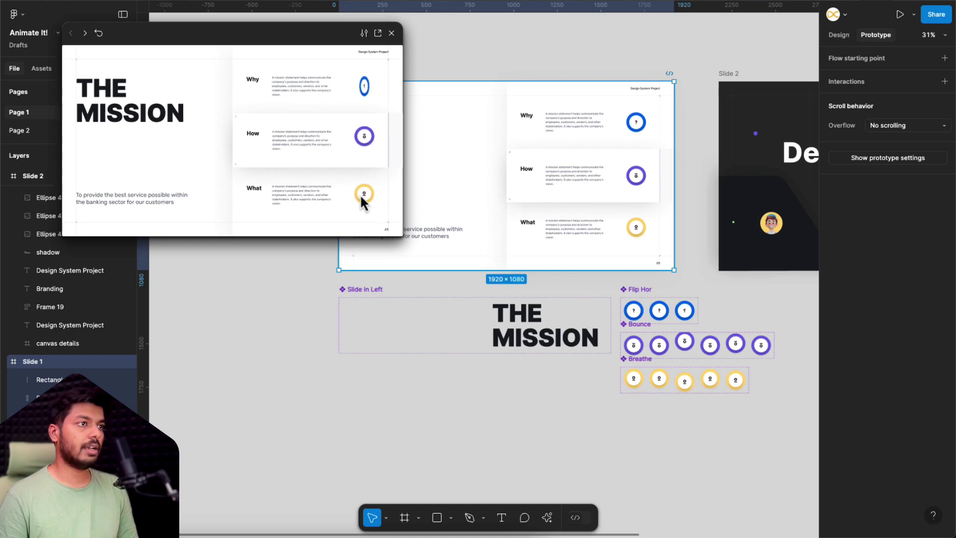
pyautogui.moveTo(398, 236); pyautogui.dragTo(836, 443)
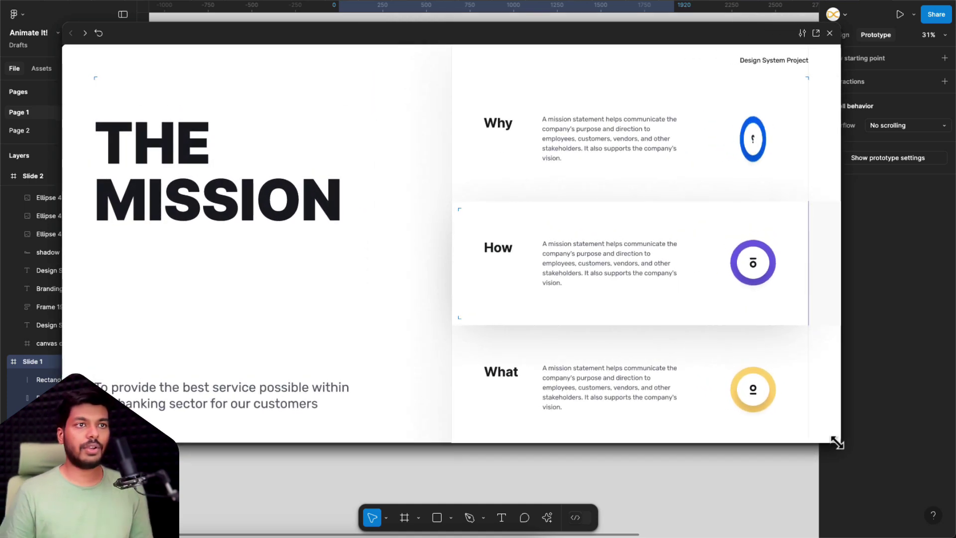